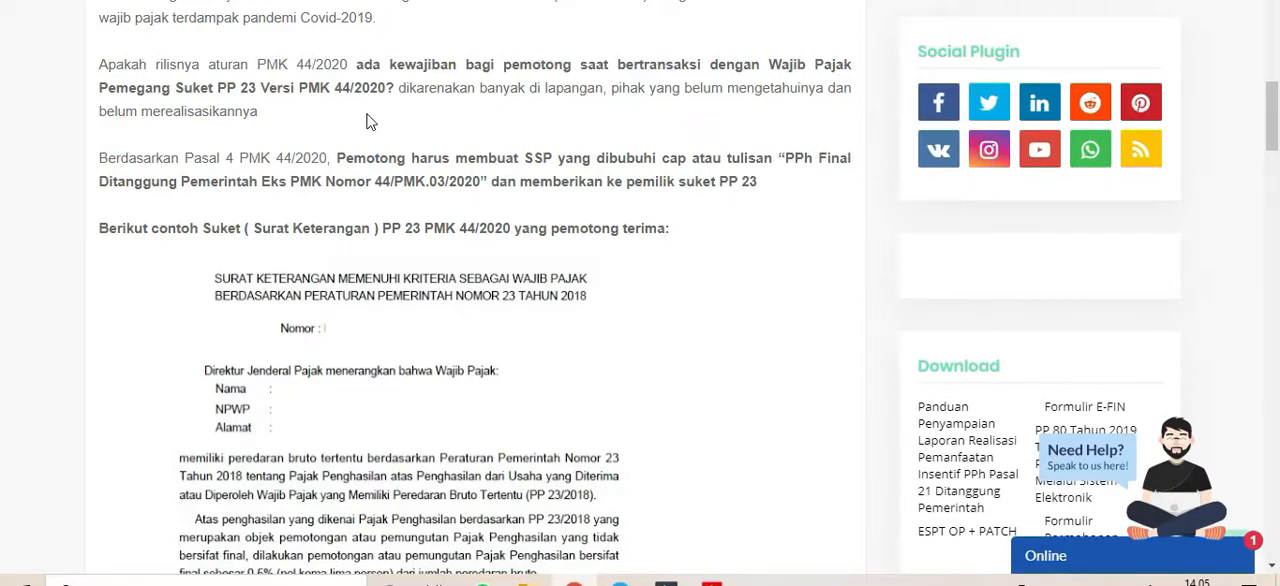
- Read the article's guidance on the withholder's obligation under PMK 44/2020, the sample SSP form and the e-SPT NTPN code rules
drag(337, 157, 762, 181)
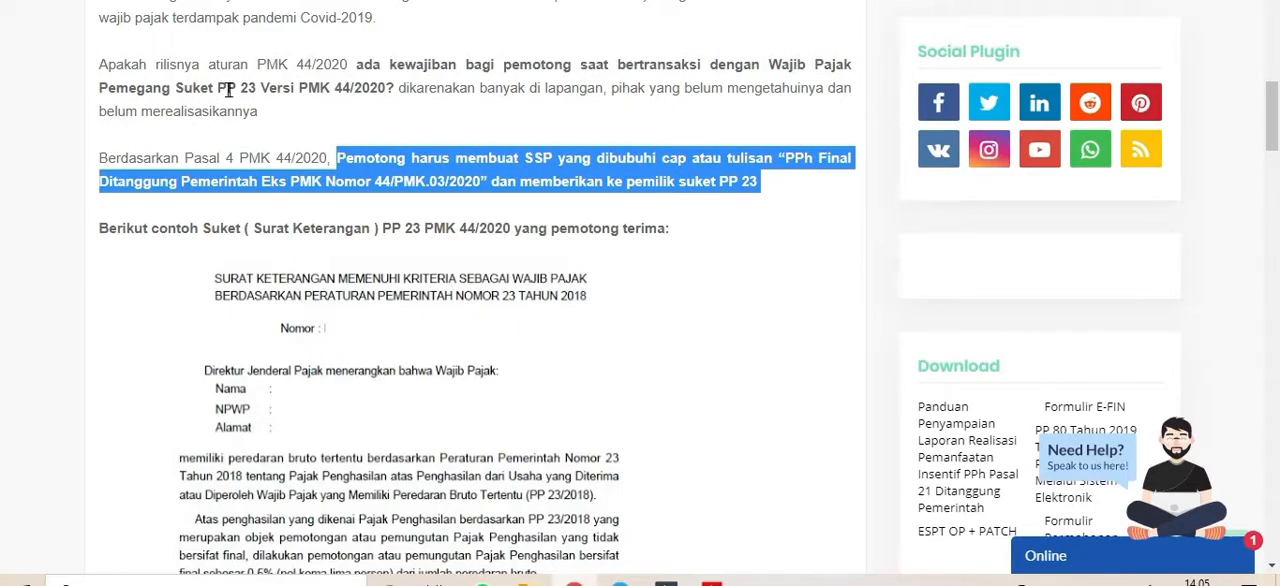
scroll(657, 263, down, 5)
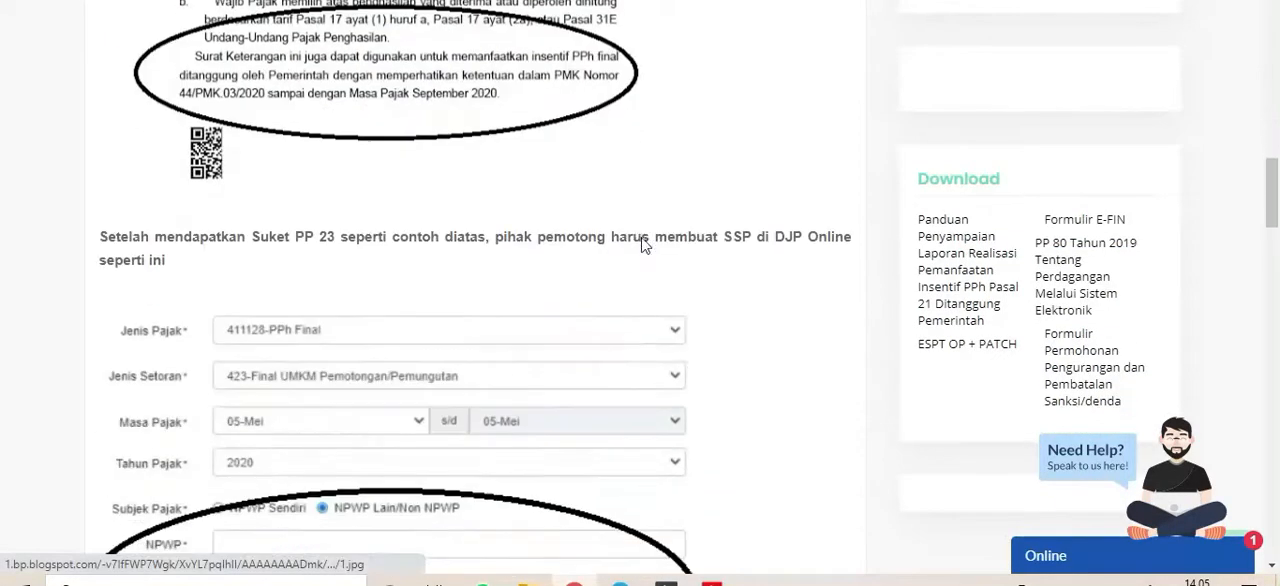
scroll(614, 251, down, 1)
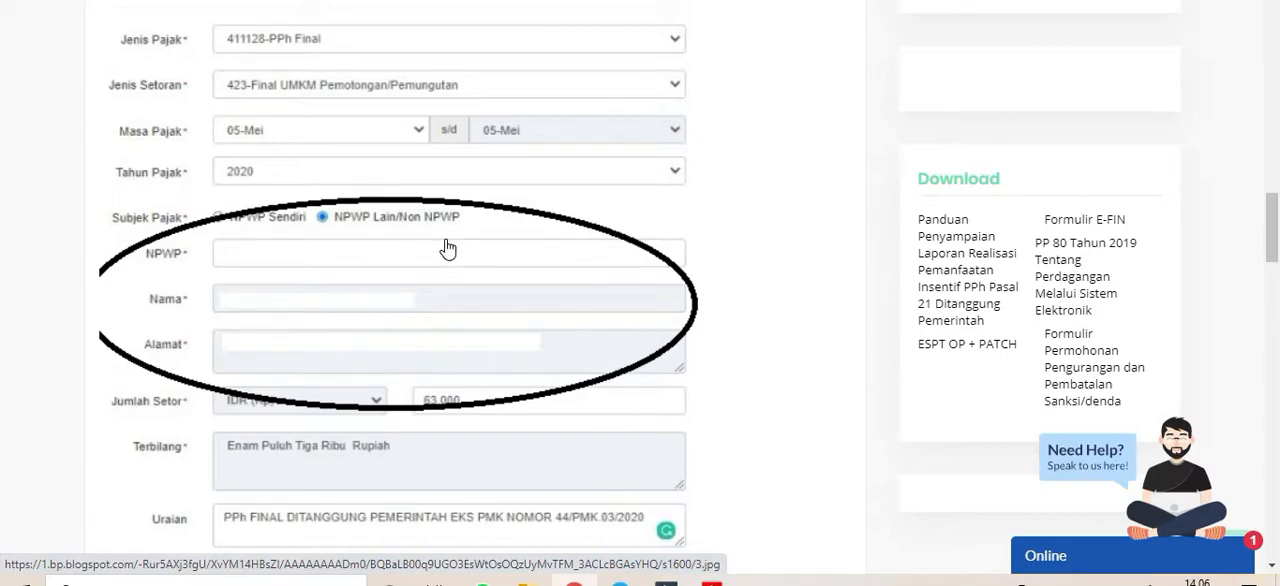
scroll(452, 254, down, 4)
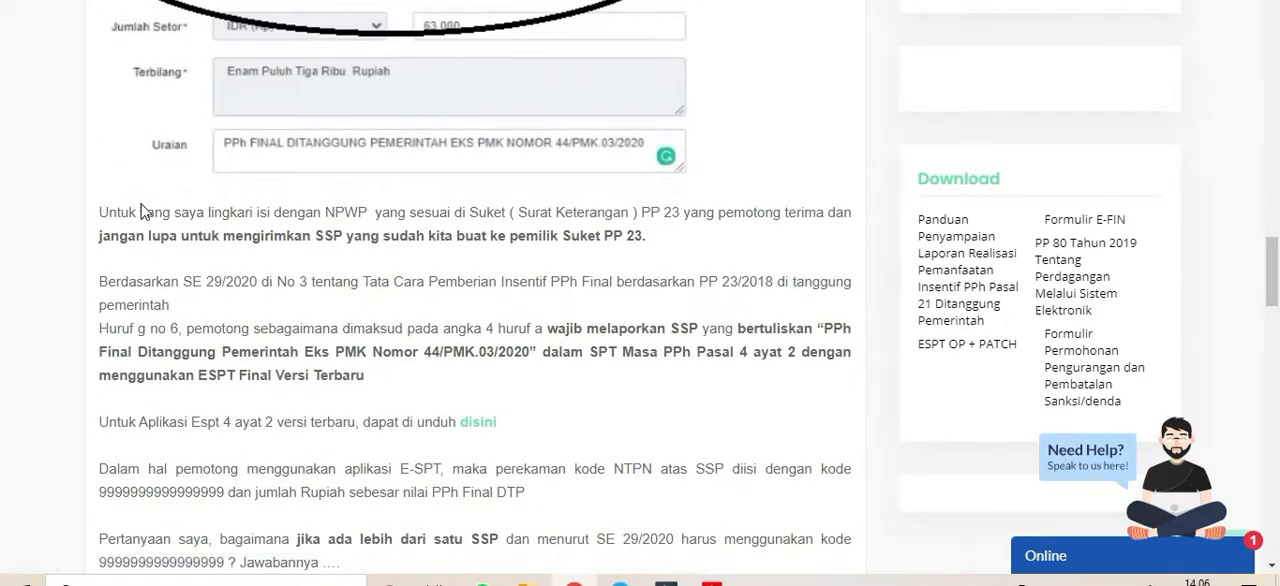
scroll(405, 255, down, 3)
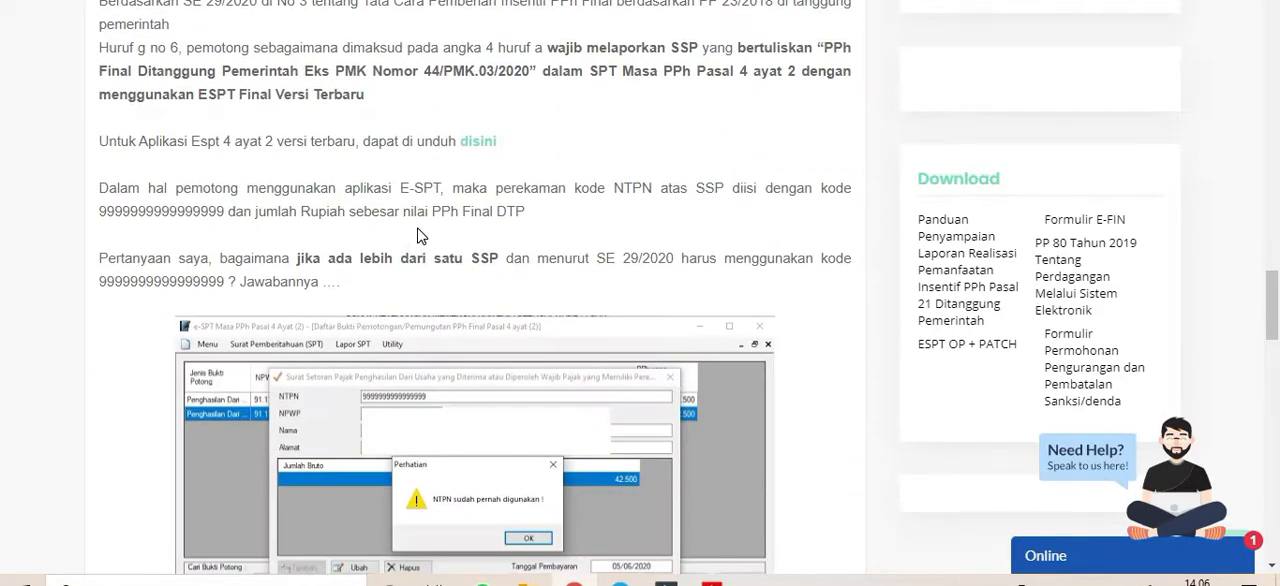
scroll(437, 195, up, 1)
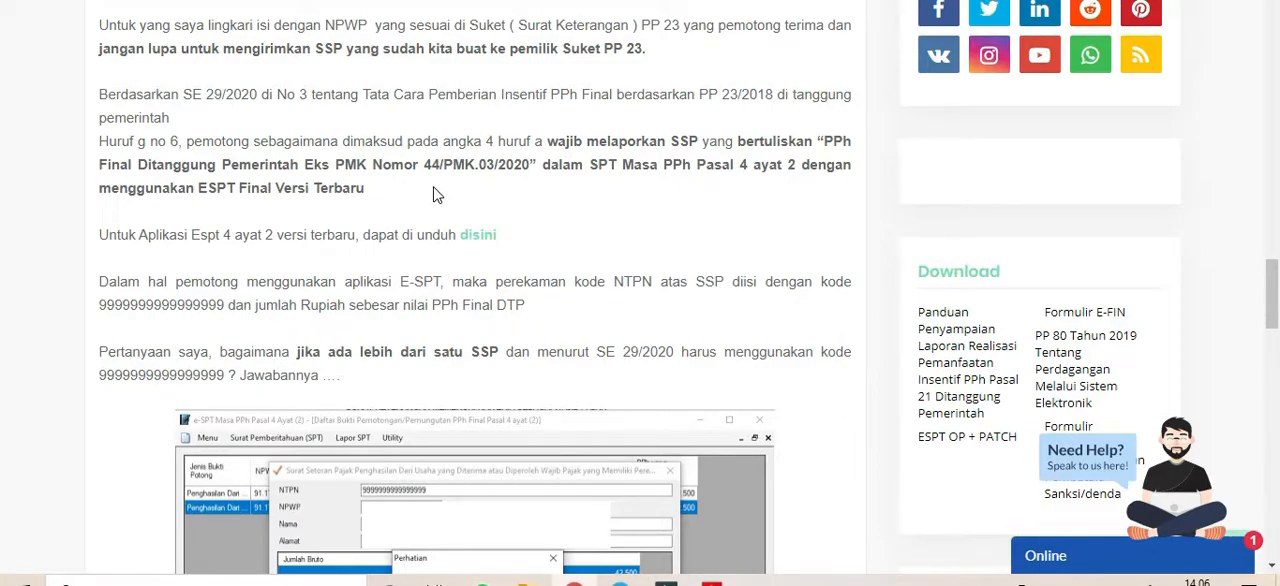
scroll(433, 195, up, 5)
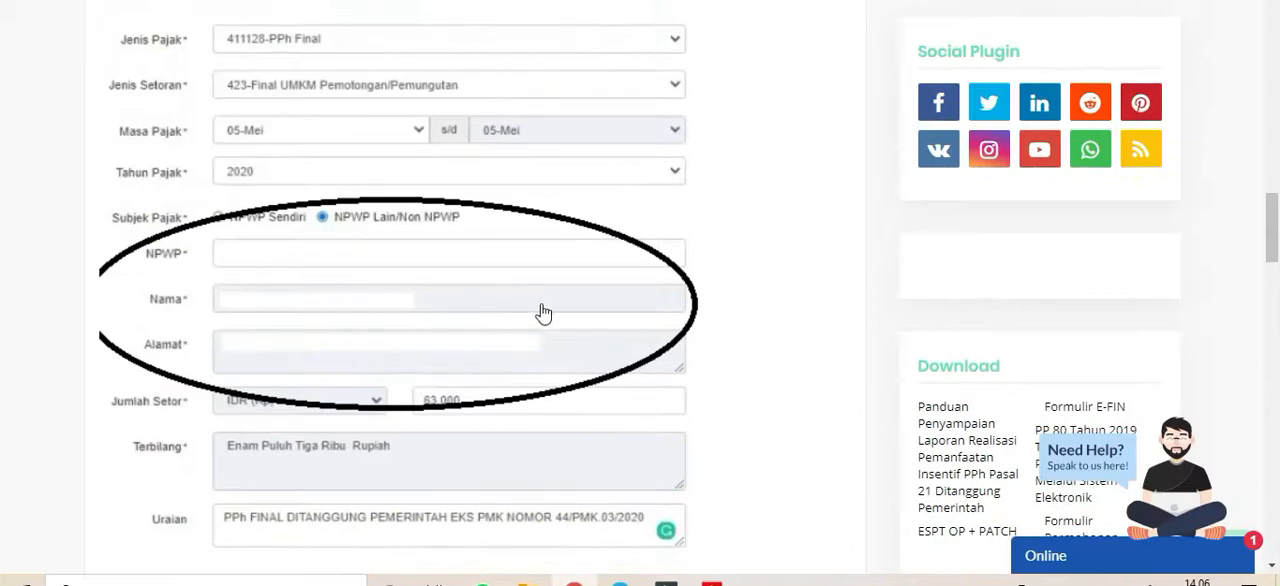
scroll(506, 334, down, 3)
scroll(578, 141, up, 3)
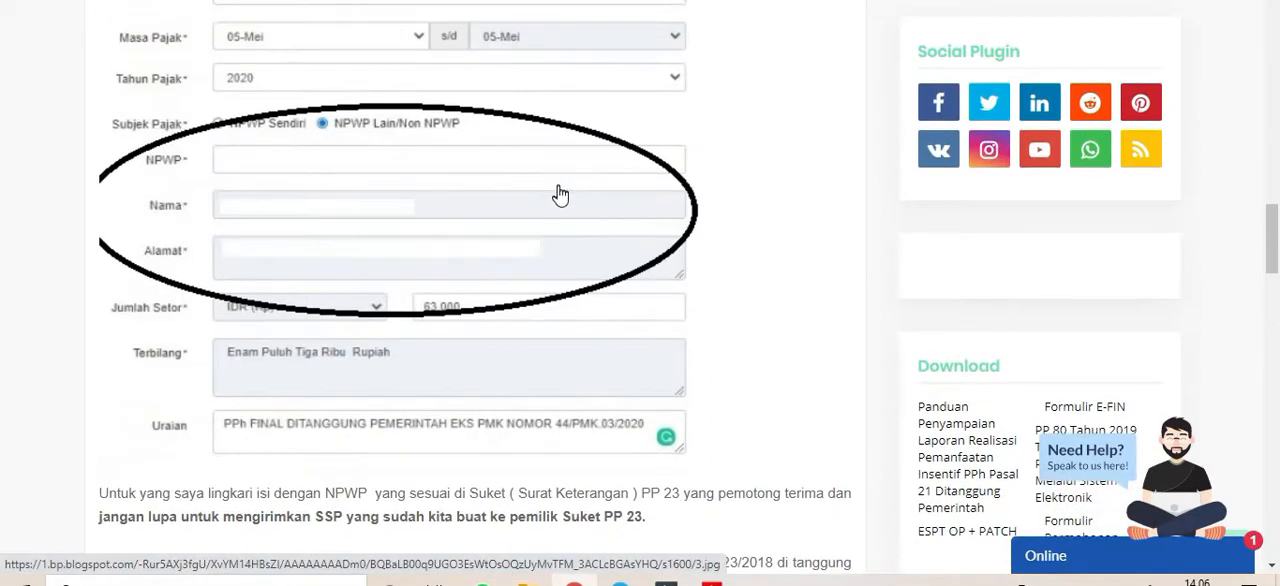
scroll(562, 197, down, 5)
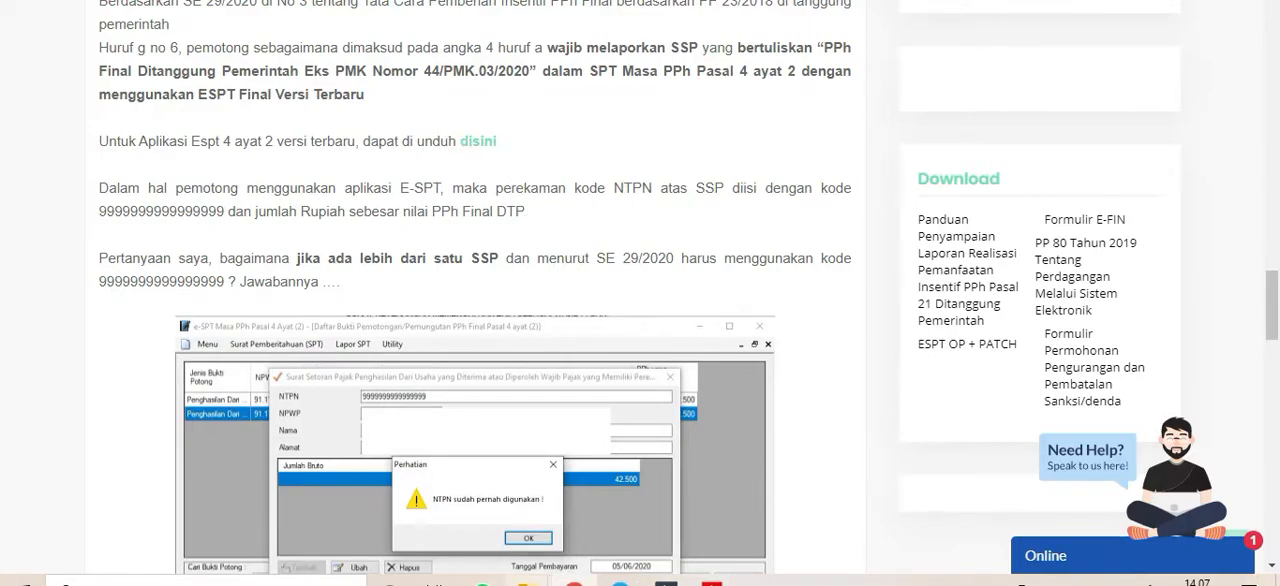
- Switch to File Explorer and browse from USB Drive (D:) through ESPT 4 AYAT 2 VERSI 2 into its Setup folder
mouse_move(545, 579)
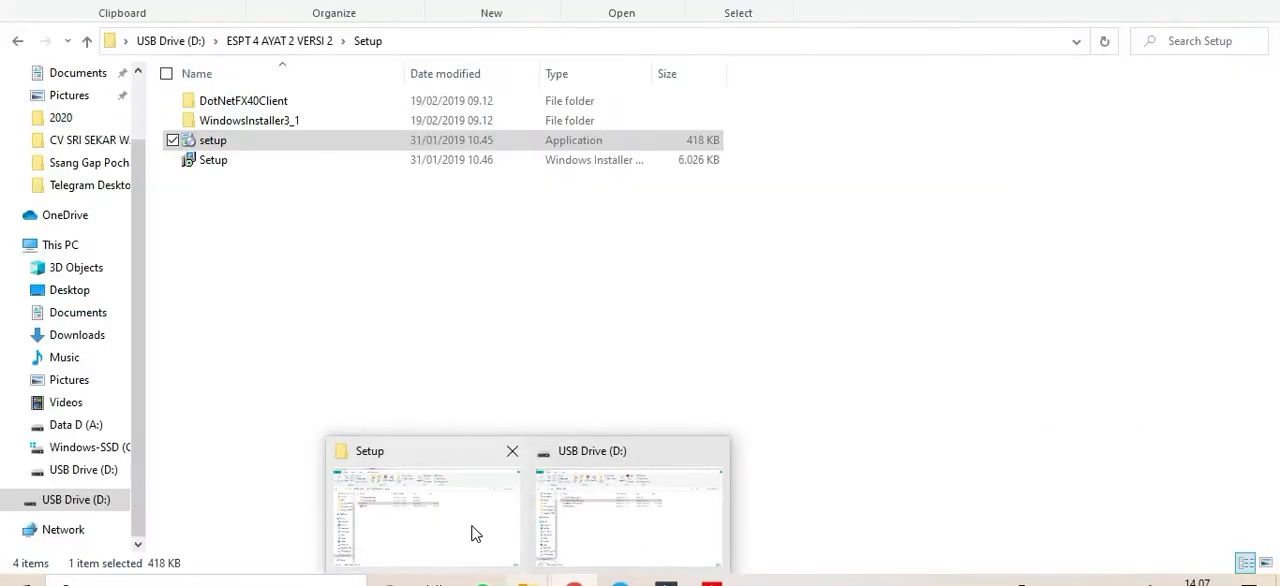
click(471, 531)
click(282, 41)
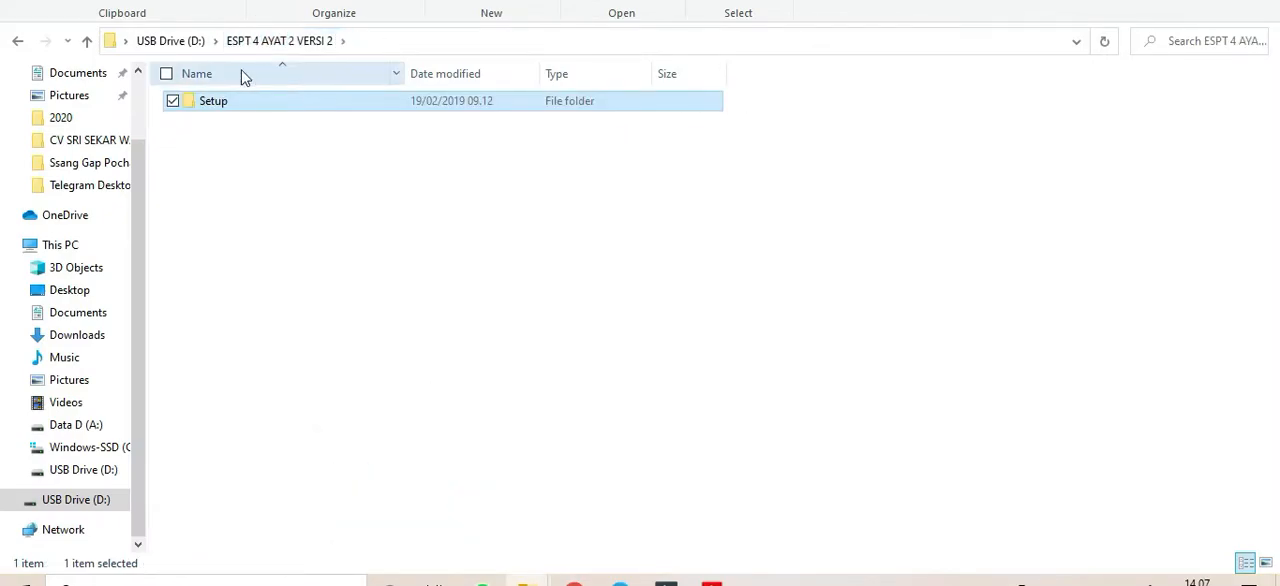
click(185, 41)
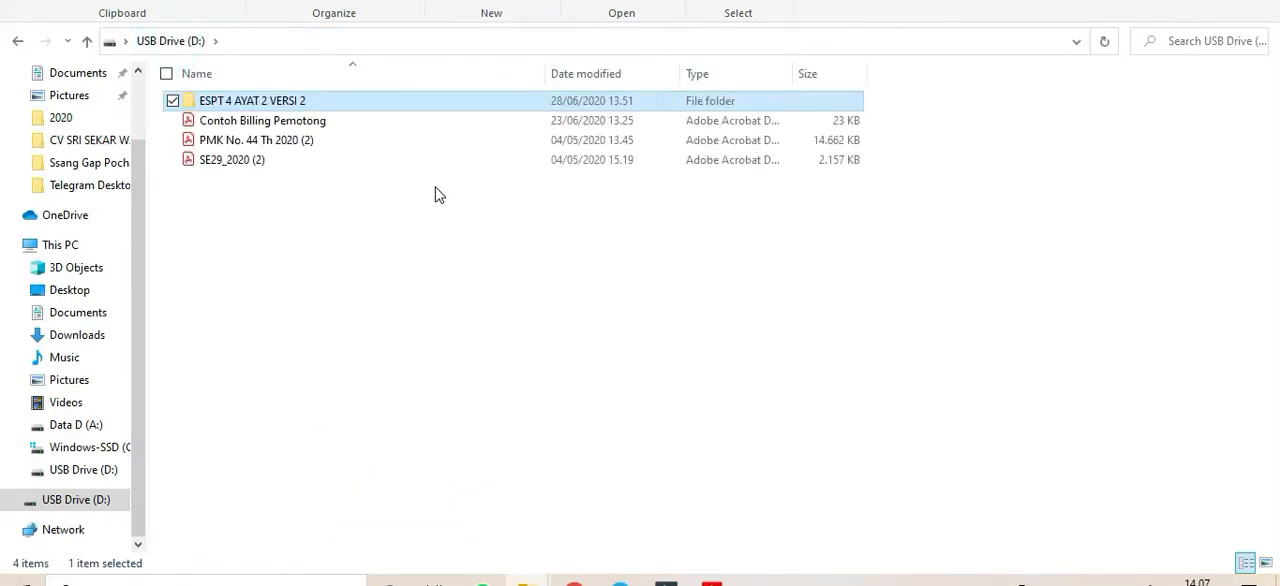
double_click(282, 102)
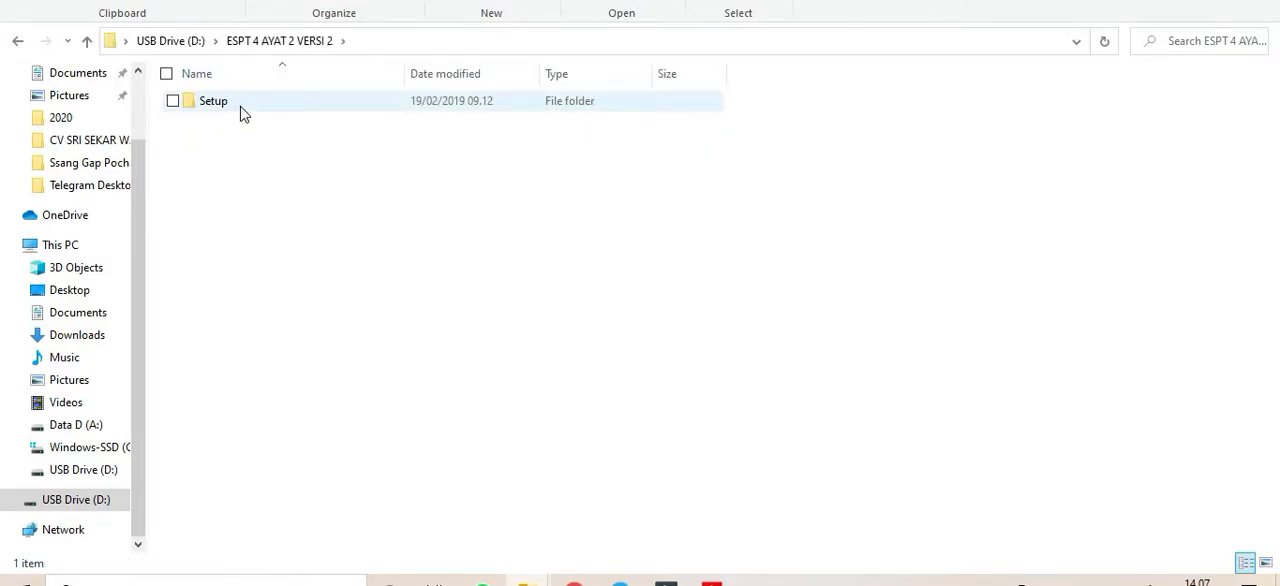
double_click(240, 112)
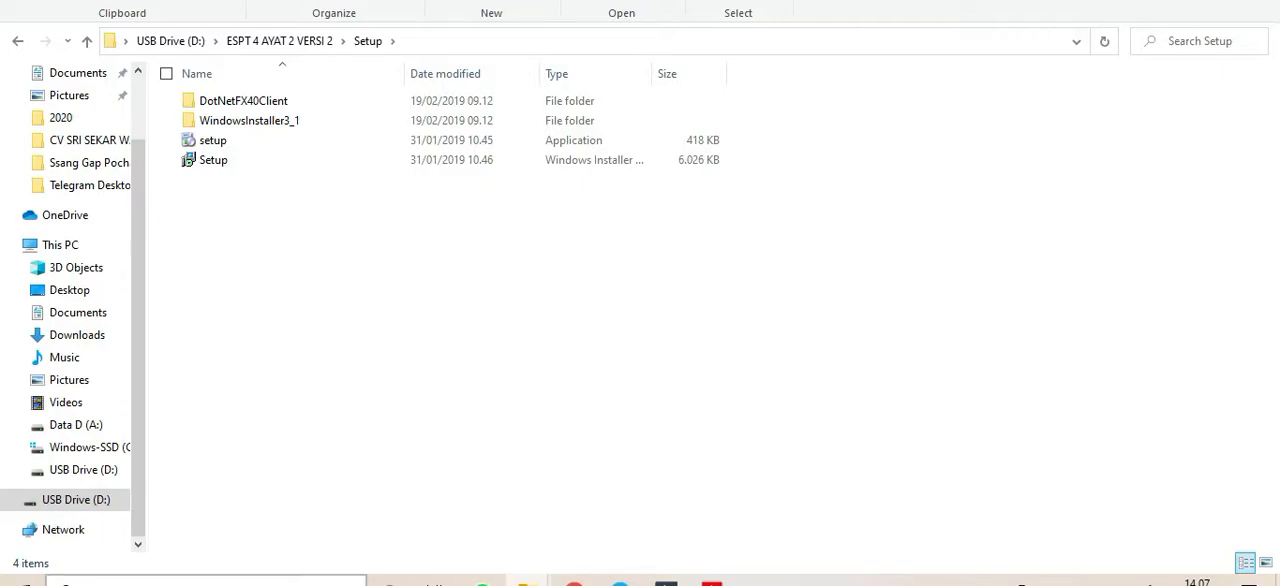
- Search Windows for "4 ayat" and launch e-SPT PPh Masa Pasal 4 Ayat (2) v2
click(281, 582)
text(e)
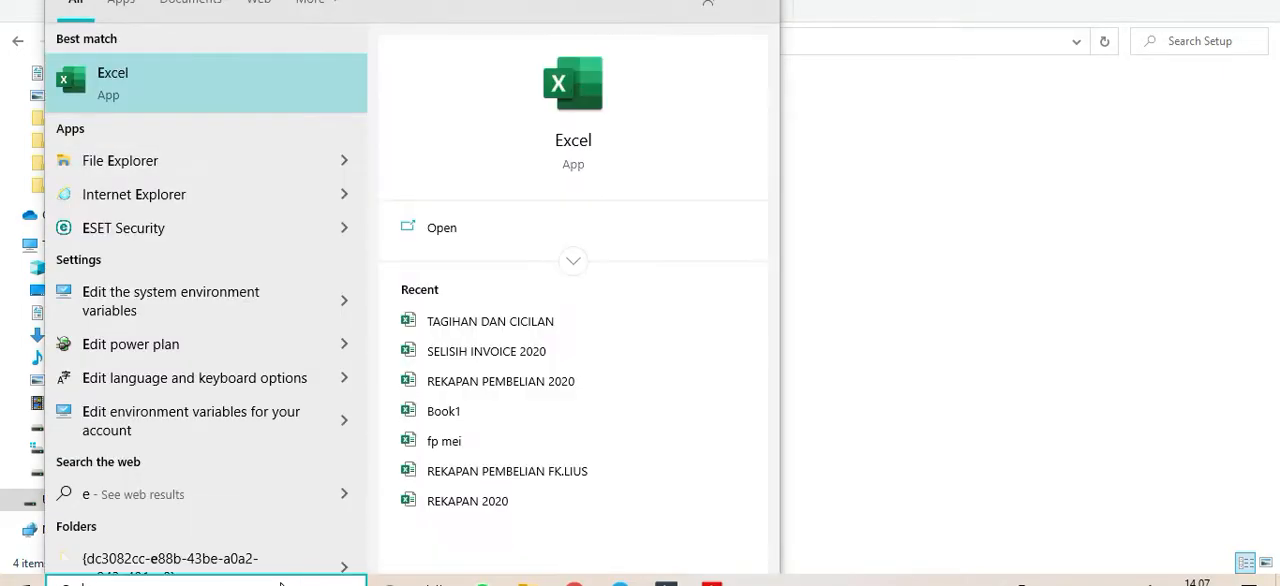
key(BackSpace)
text(4 ayat)
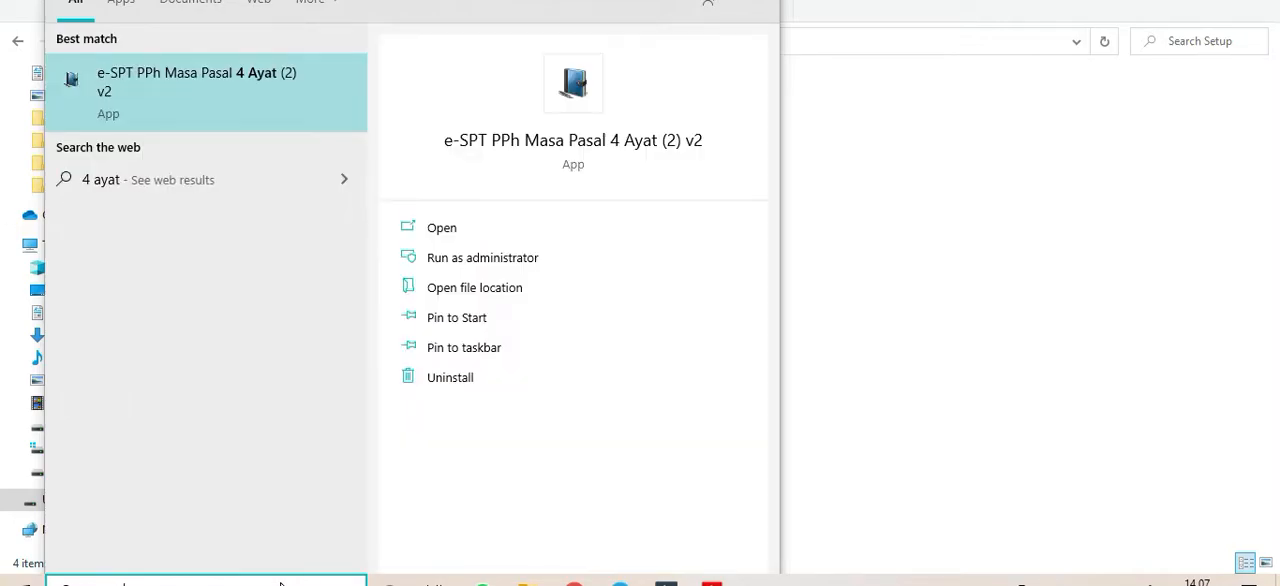
click(163, 100)
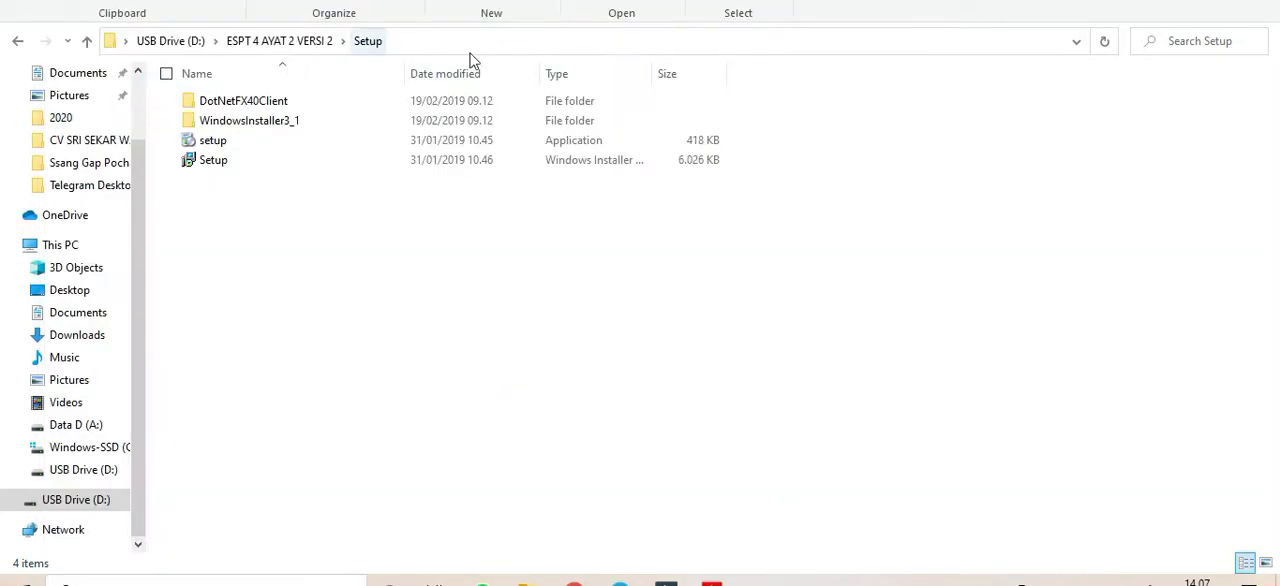
click(998, 12)
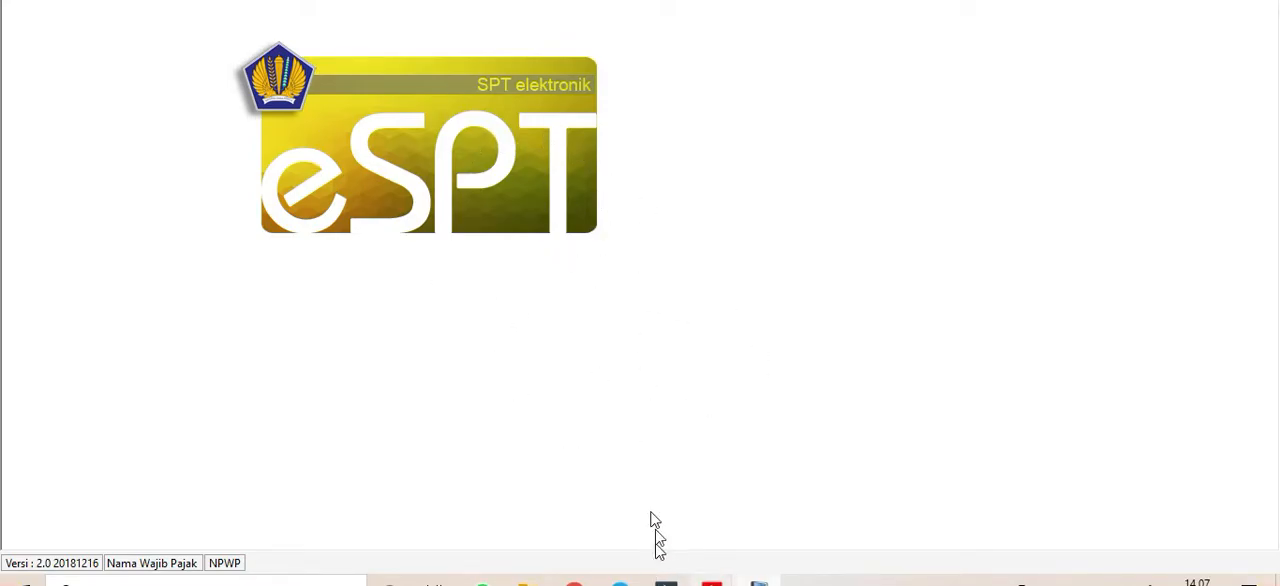
- Bring up the database selection dialog and duplicate the Access database file "data" in the same folder
click(28, 0)
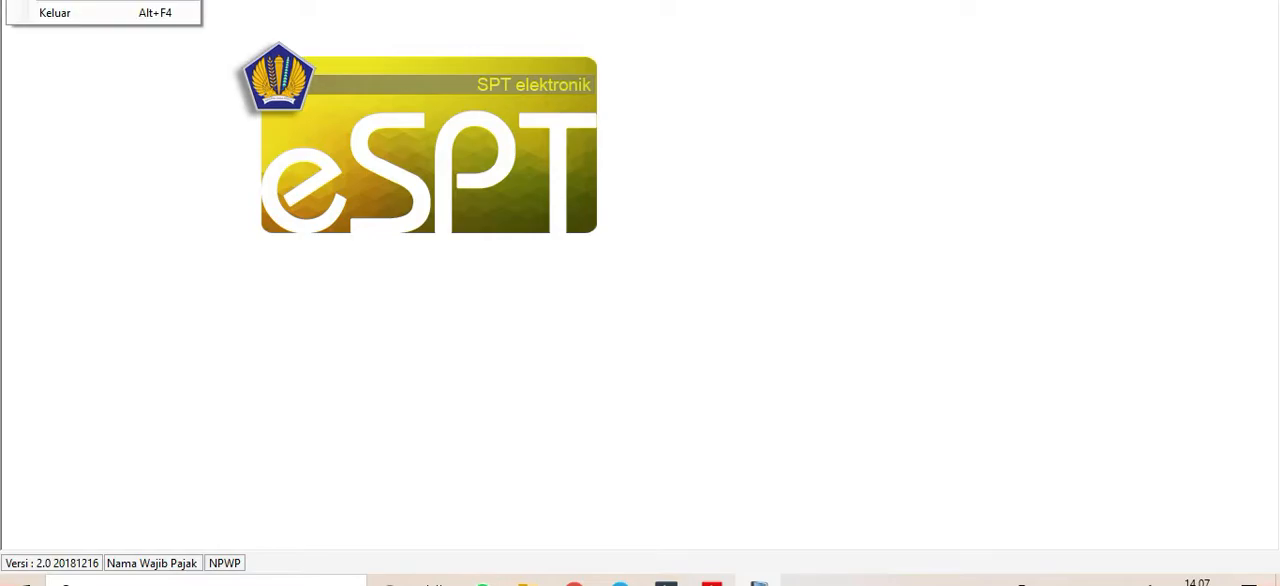
click(80, 0)
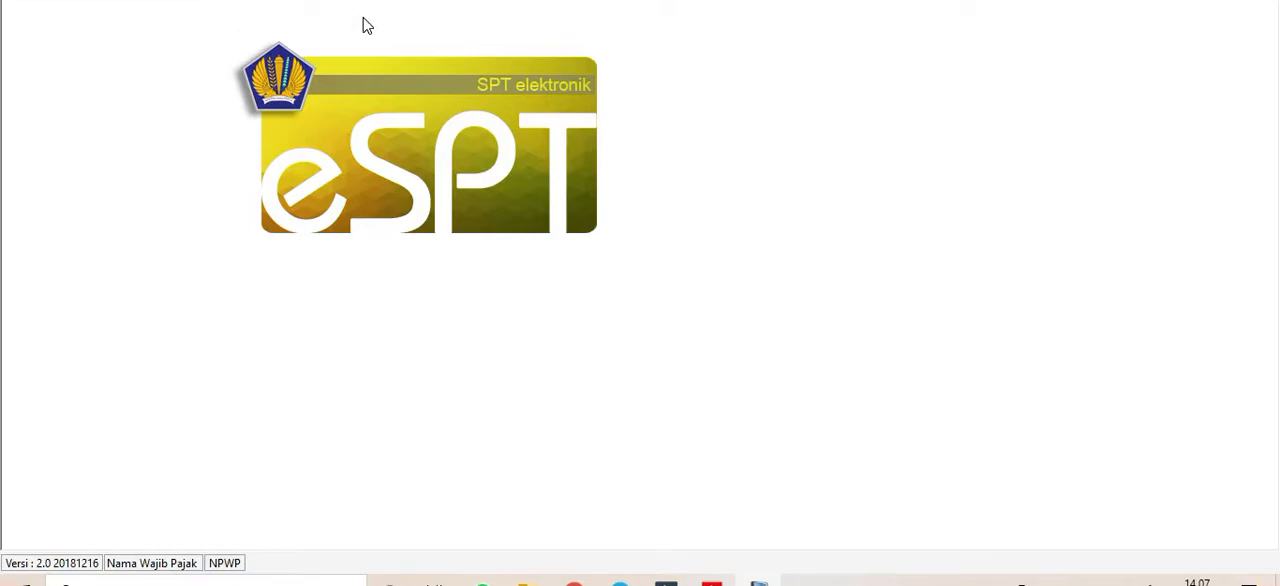
double_click(277, 50)
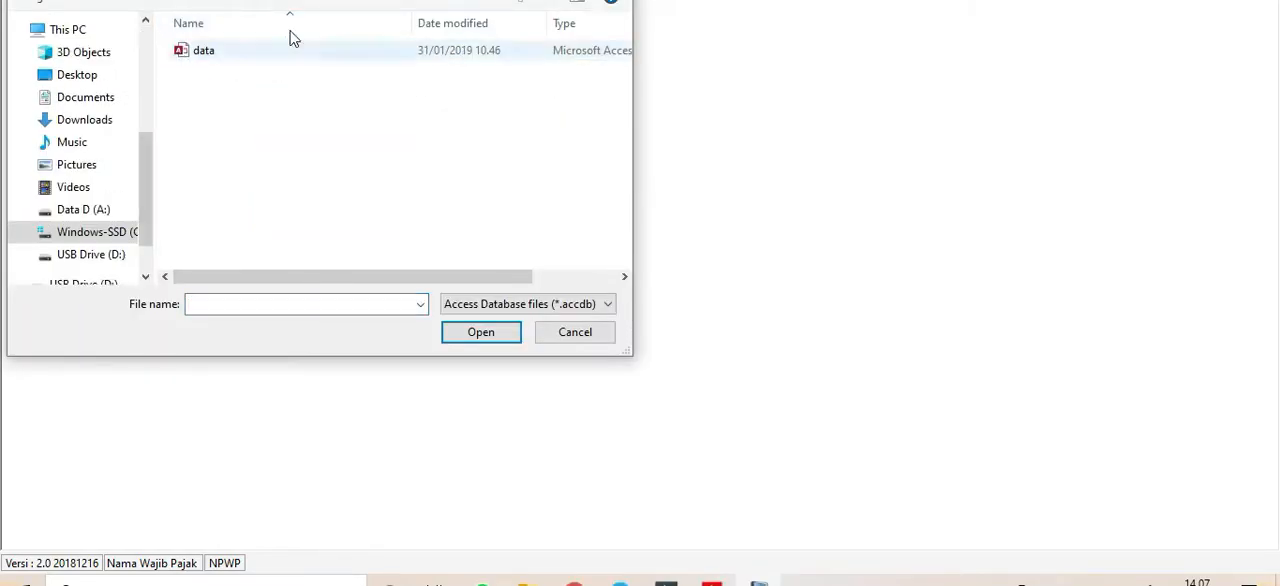
click(224, 51)
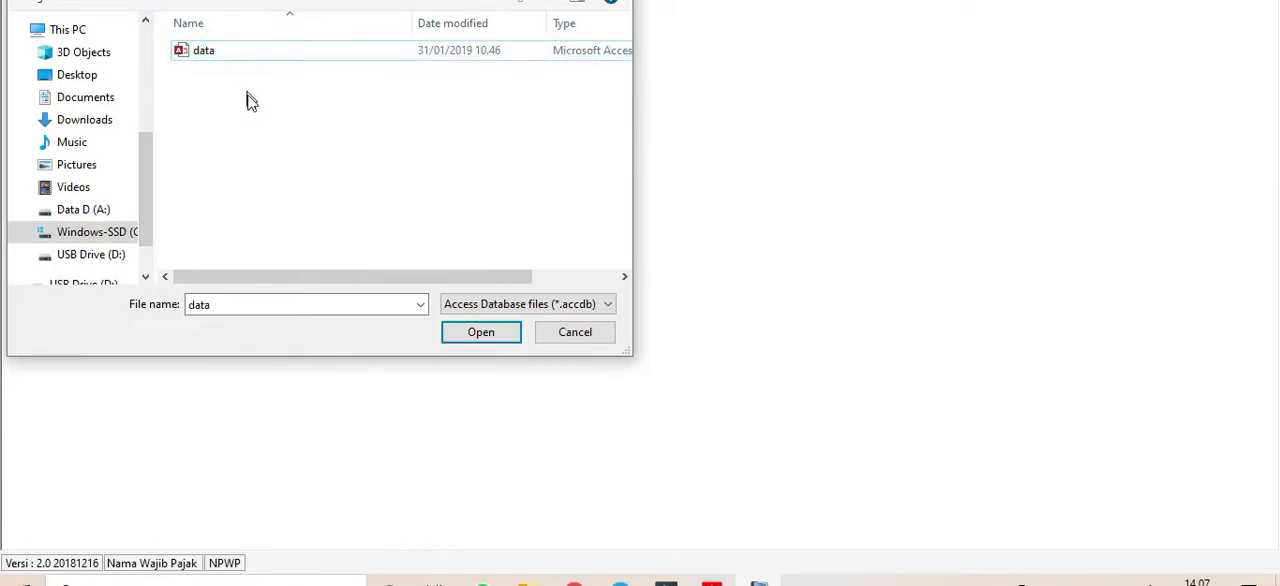
right_click(250, 99)
click(157, 200)
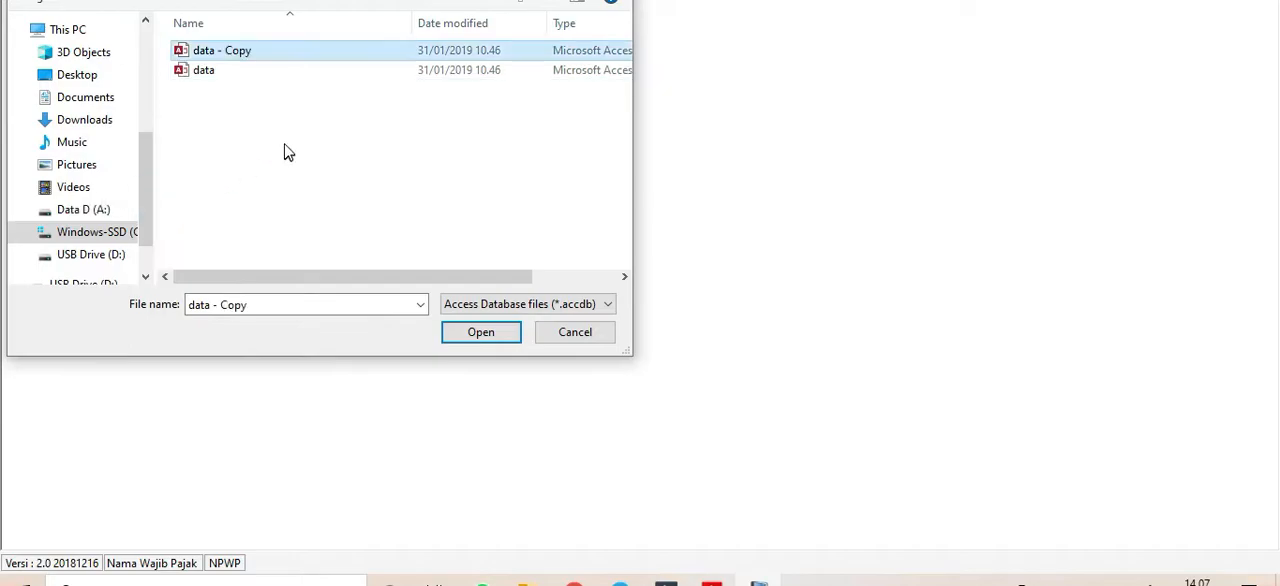
- Rename the duplicated database file as "a"
right_click(306, 48)
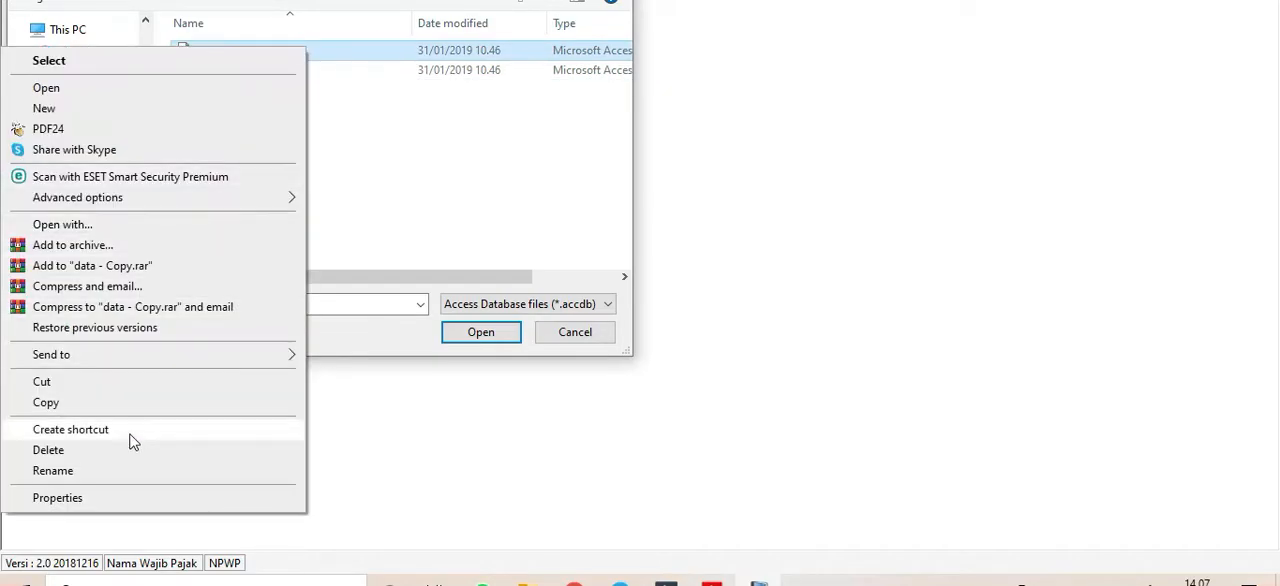
click(117, 470)
text(a)
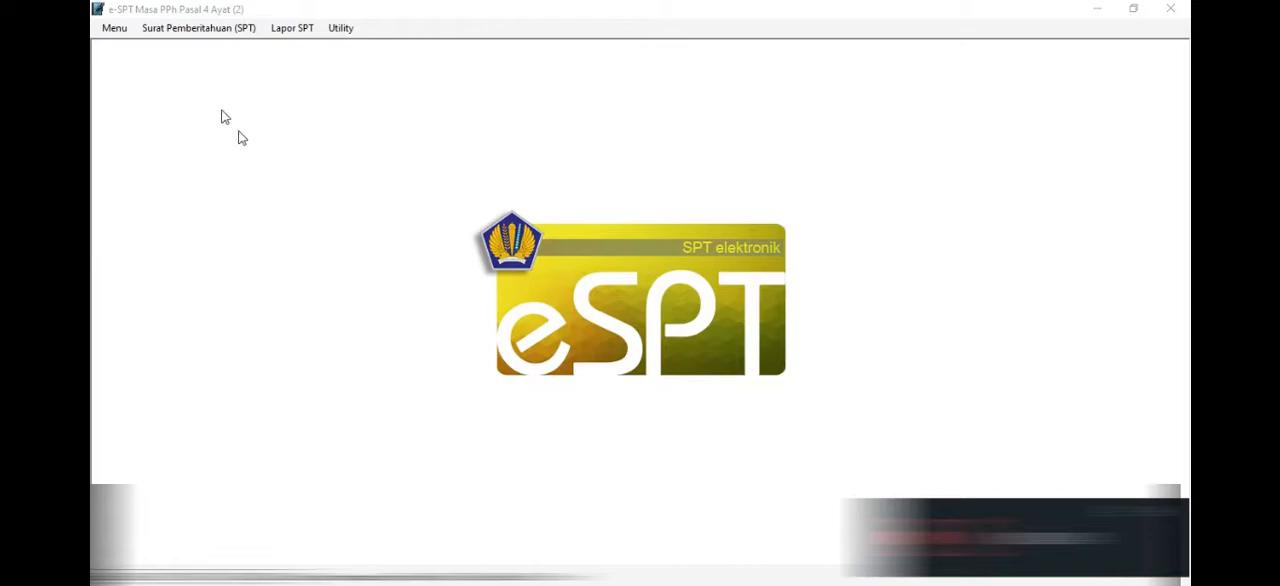
- Open the existing PPh Ps. 4 Ayat (2) SPT for tax year 2020, period 6
click(195, 27)
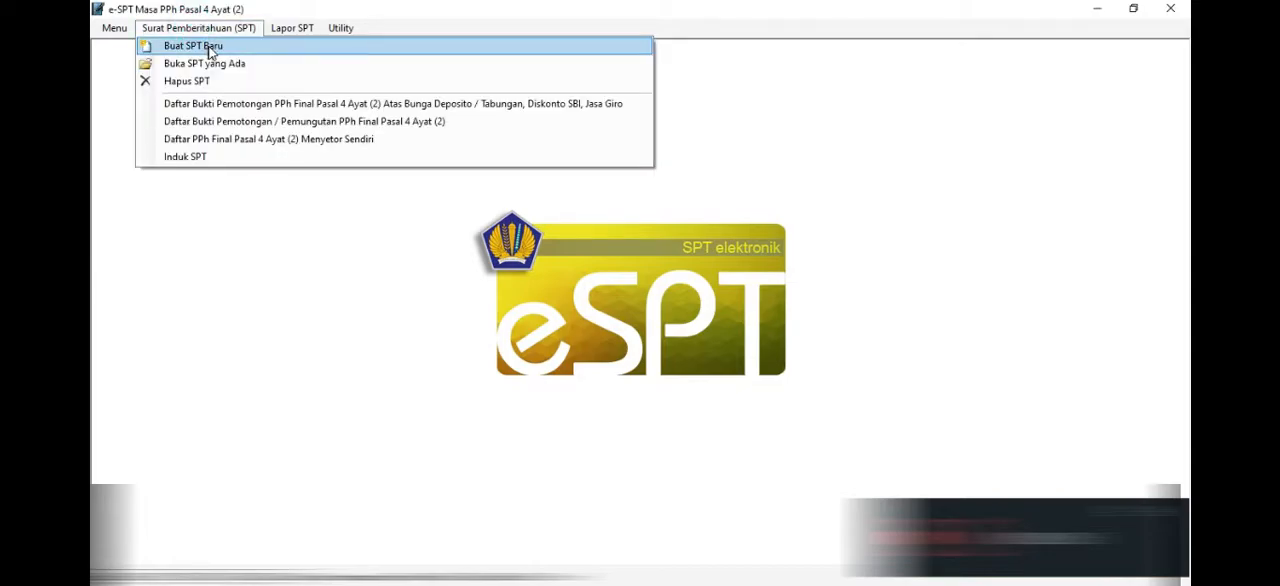
click(209, 65)
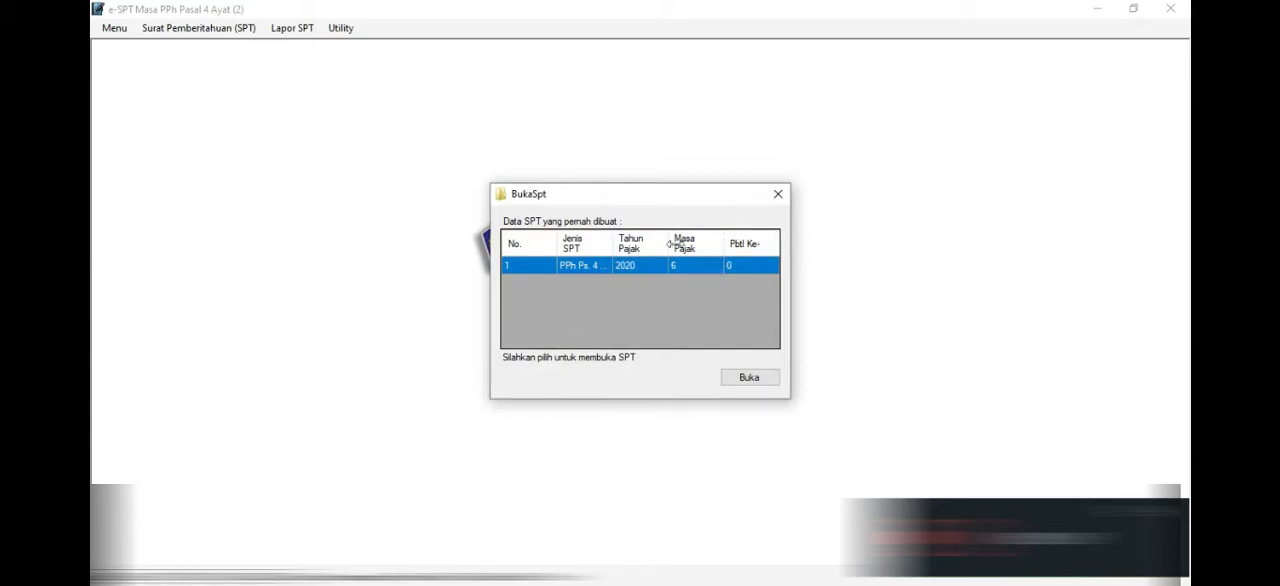
drag(580, 190, 510, 105)
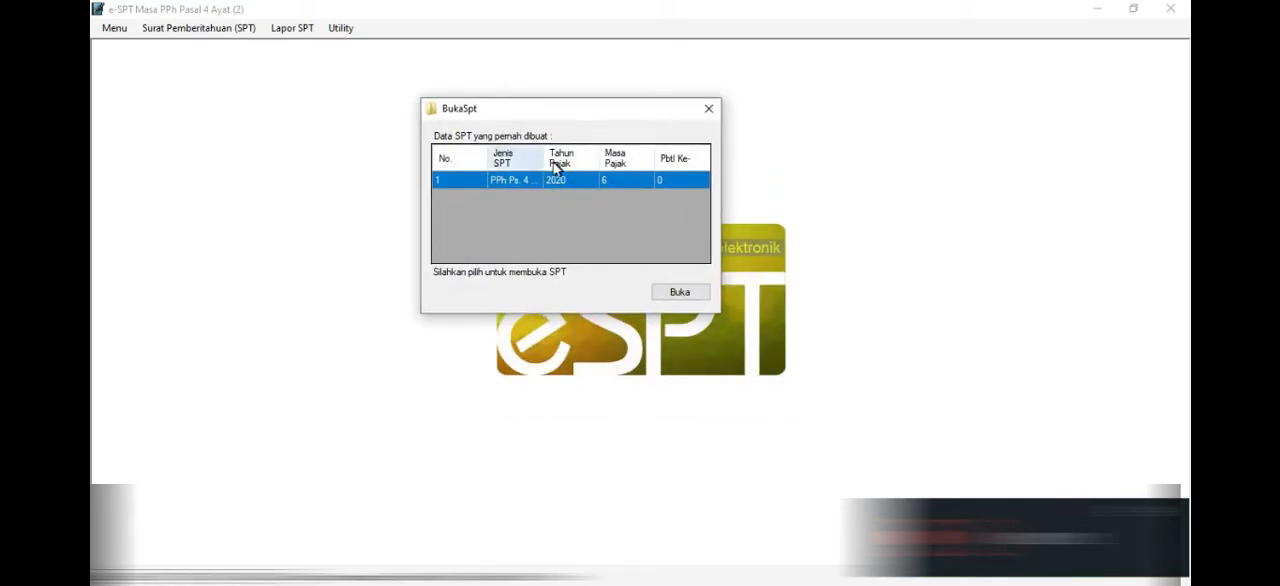
drag(544, 158, 574, 160)
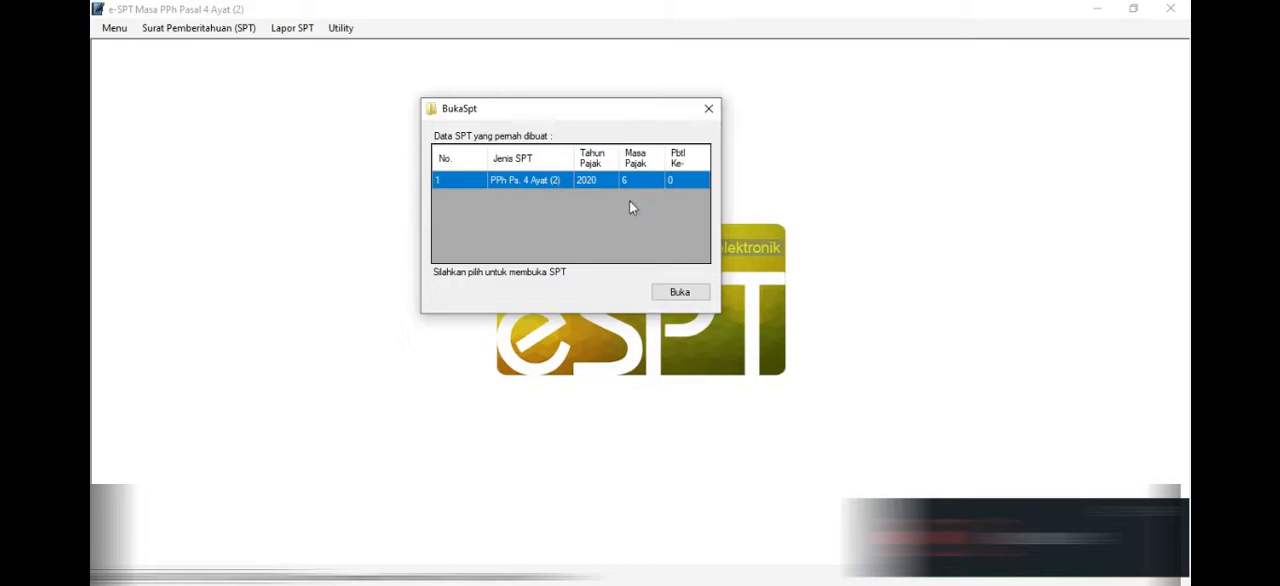
click(677, 294)
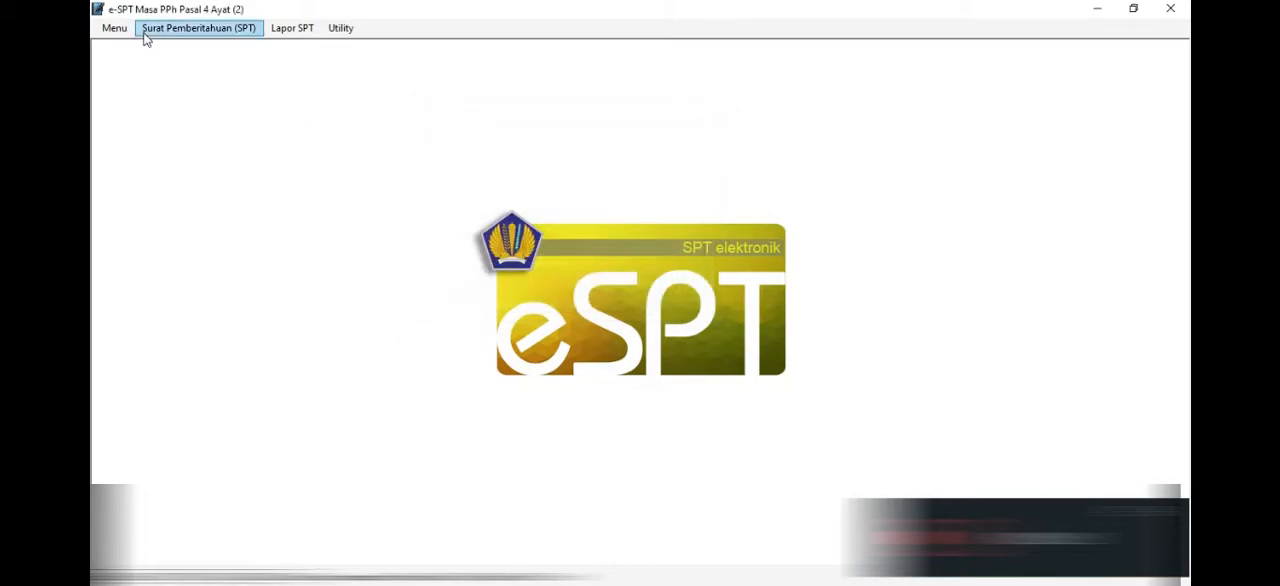
- Open the Daftar Bukti Pemotongan / Pemungutan PPh Final Pasal 4 Ayat (2) list and maximize it
click(175, 28)
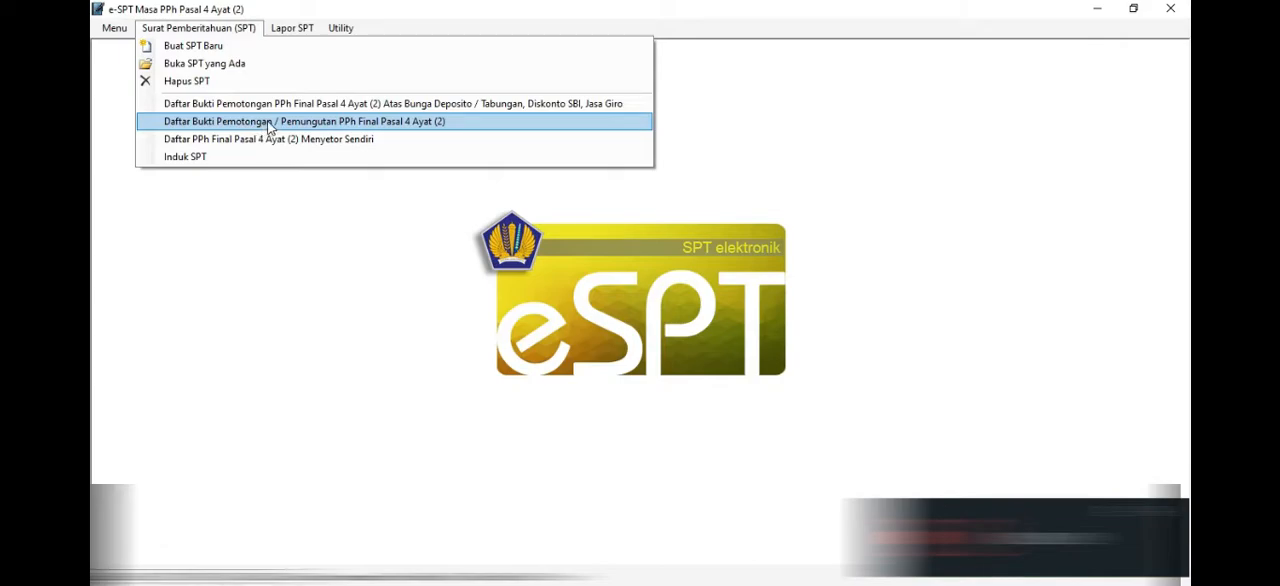
click(318, 124)
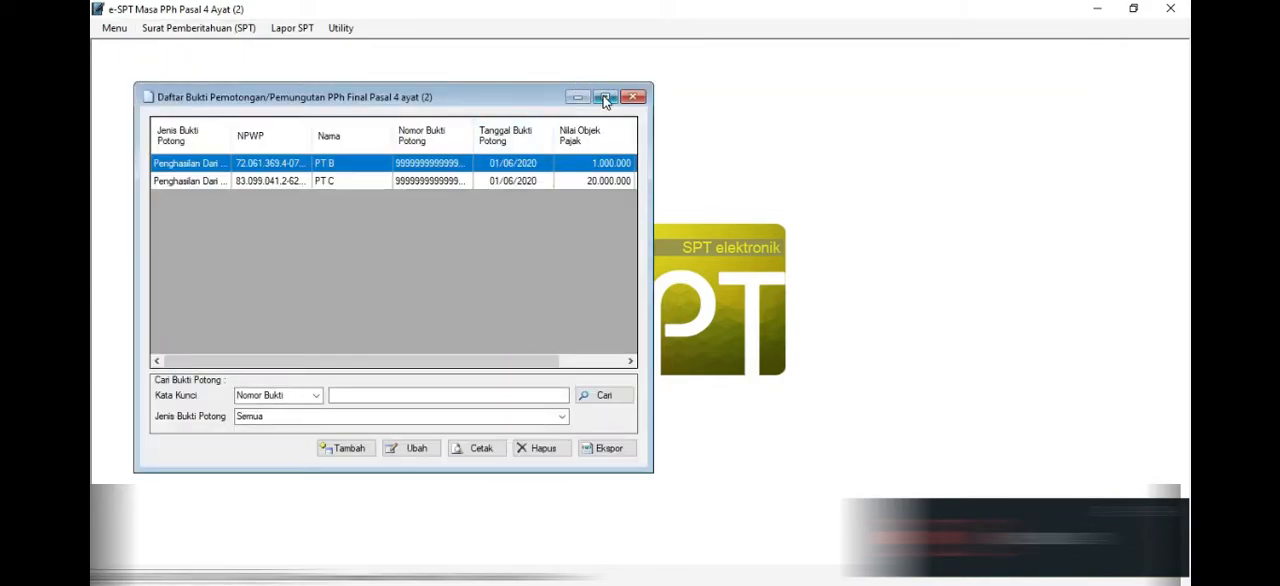
click(604, 97)
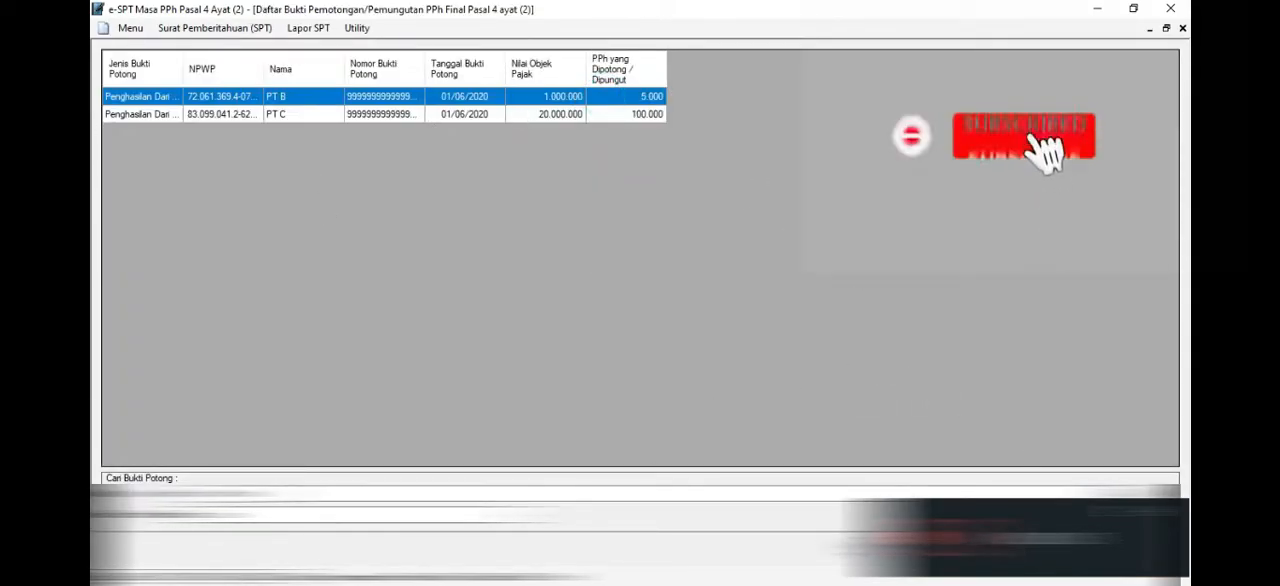
- Start a new withholding record of the type "atas Penghasilan Dari Usaha yang Diterima atau Diperoleh Wajib Pajak yang Memiliki Peredaran Bruto Tertentu"
click(520, 520)
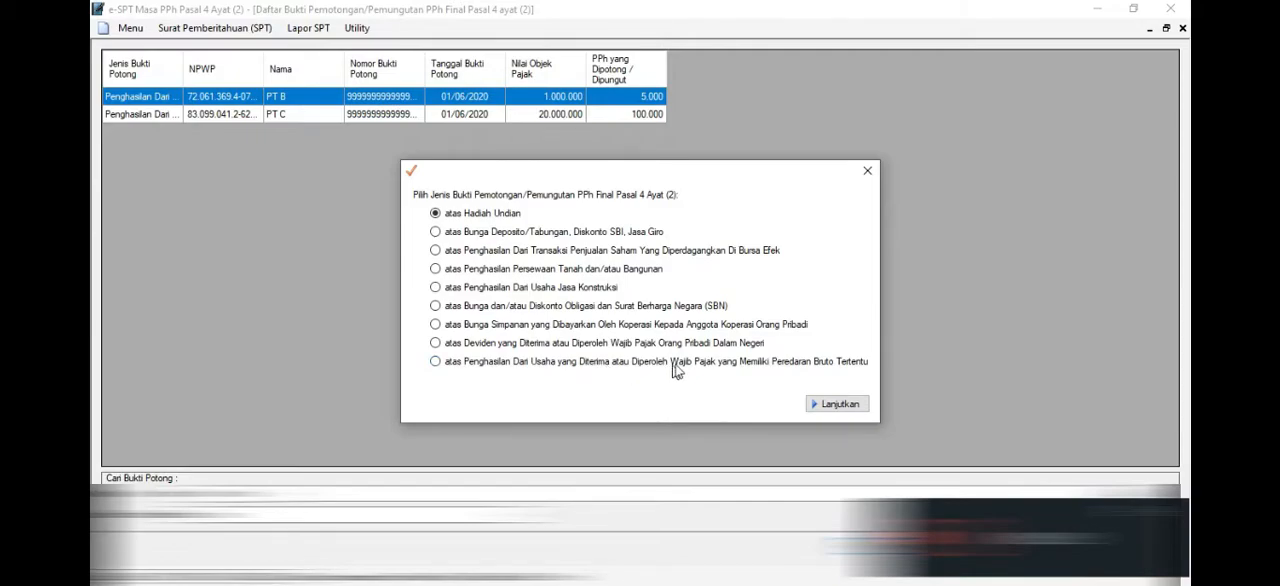
click(792, 363)
click(845, 408)
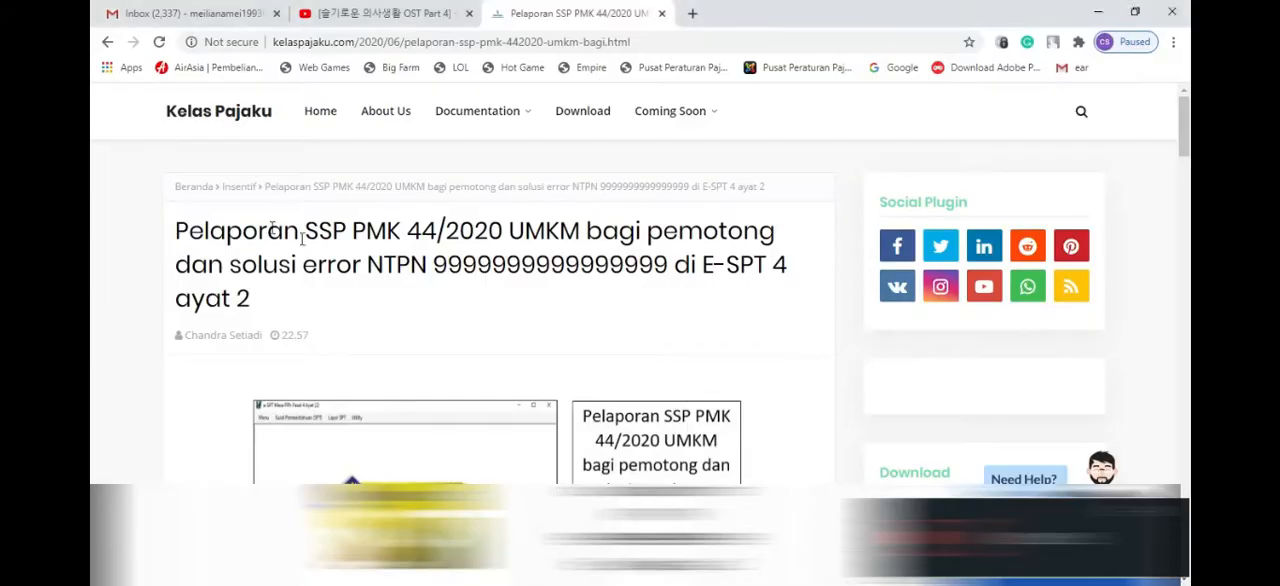
- Check the Kelas Pajaku article's tweet reply on NTPN codes for additional SSPs, and return to e-SPT
scroll(517, 305, down, 15)
scroll(517, 300, down, 4)
scroll(526, 160, up, 5)
scroll(380, 206, down, 2)
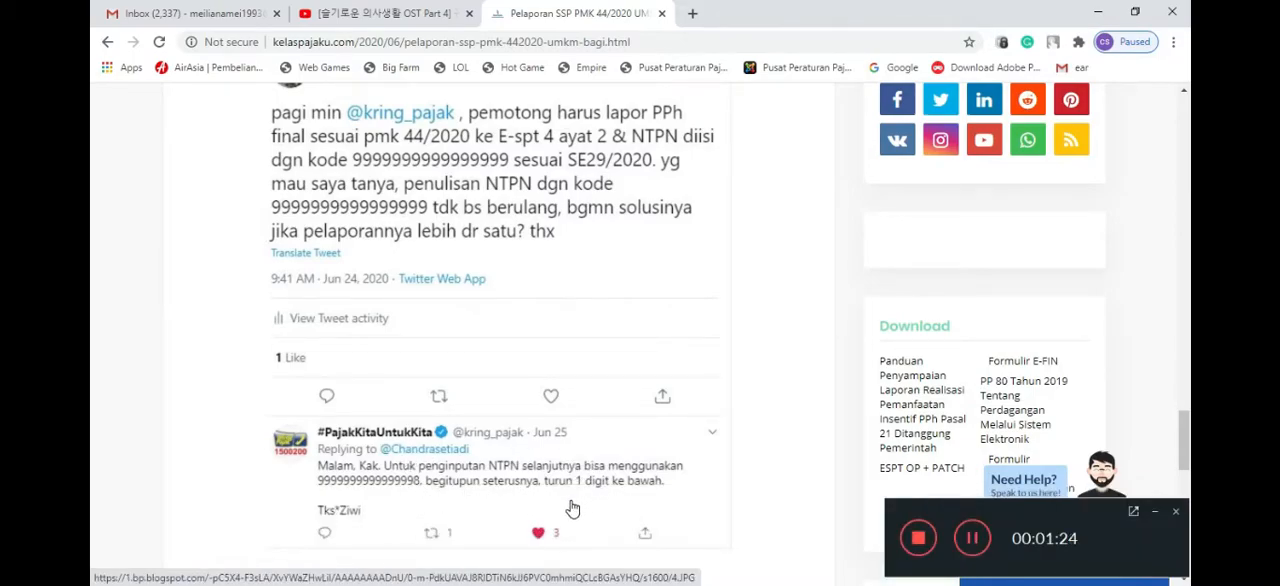
key(alt+Tab)
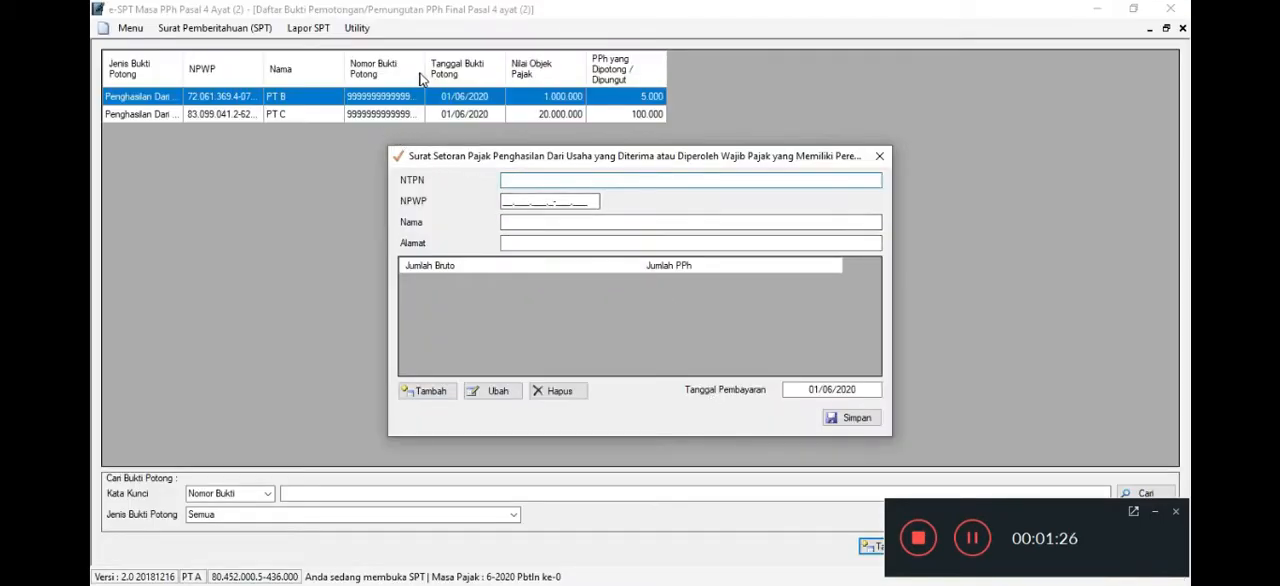
- Widen the Nomor Bukti Potong column to show the full codes, and restart a blank SSP record for Penghasilan Dari Usaha
click(880, 157)
drag(425, 60, 452, 62)
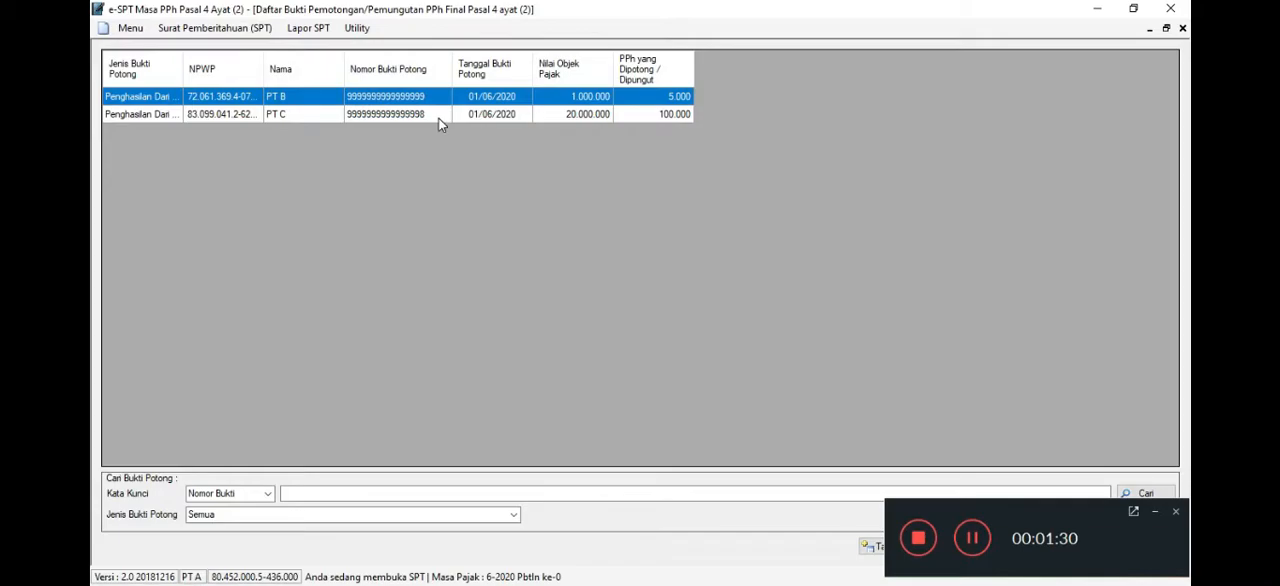
click(870, 550)
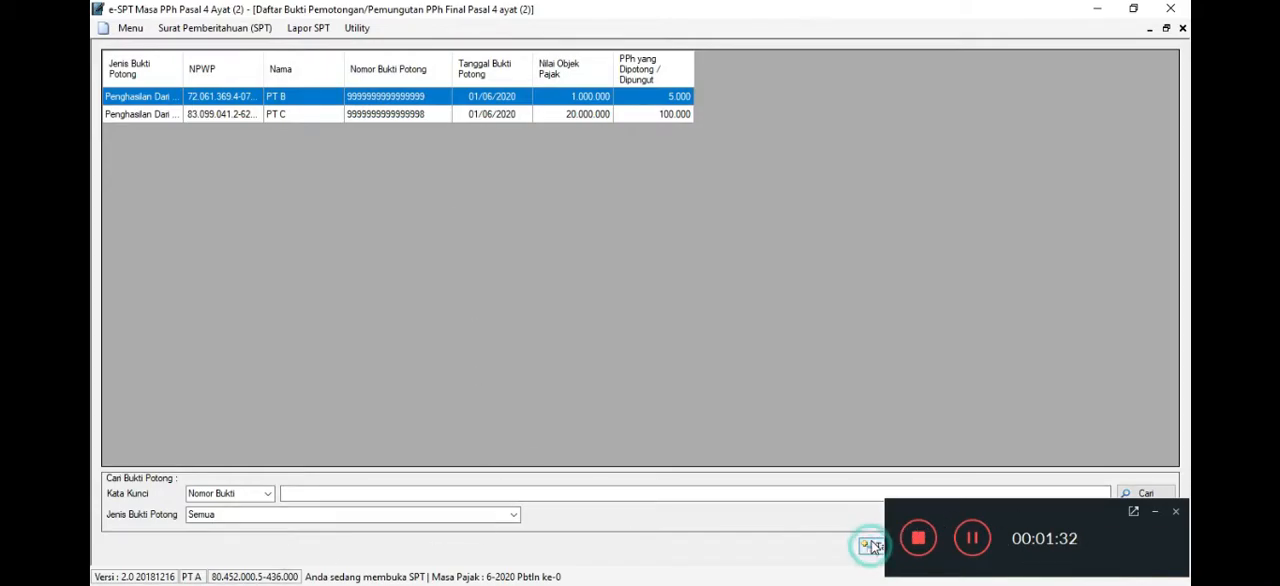
click(570, 363)
click(838, 403)
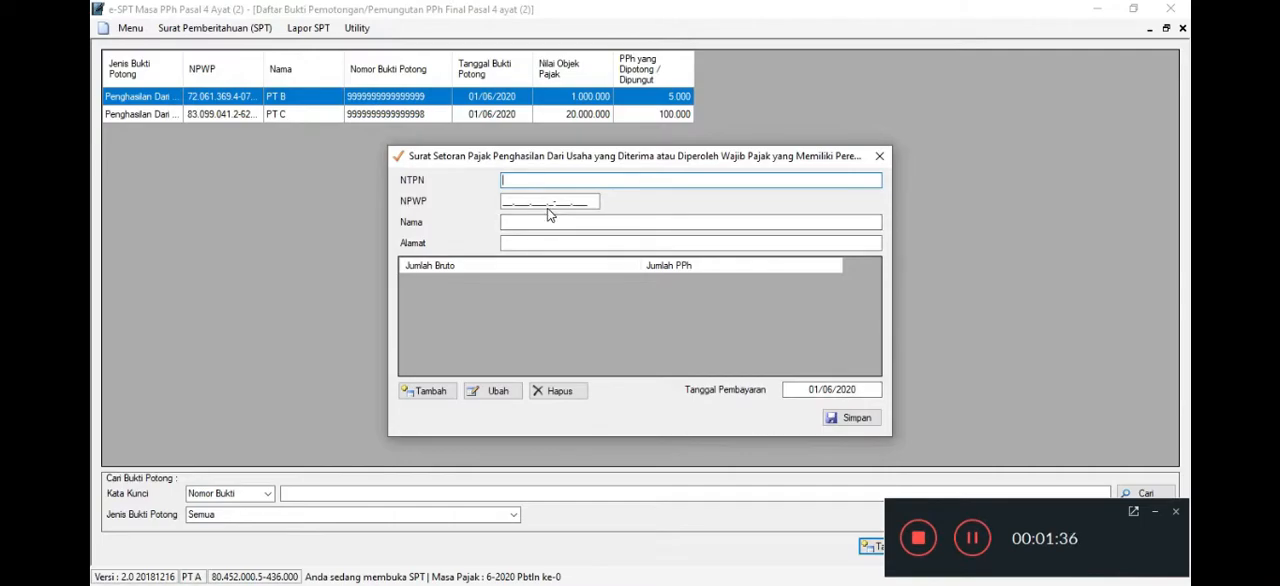
key(ctrl+v)
key(BackSpace)
text(7)
key(Tab)
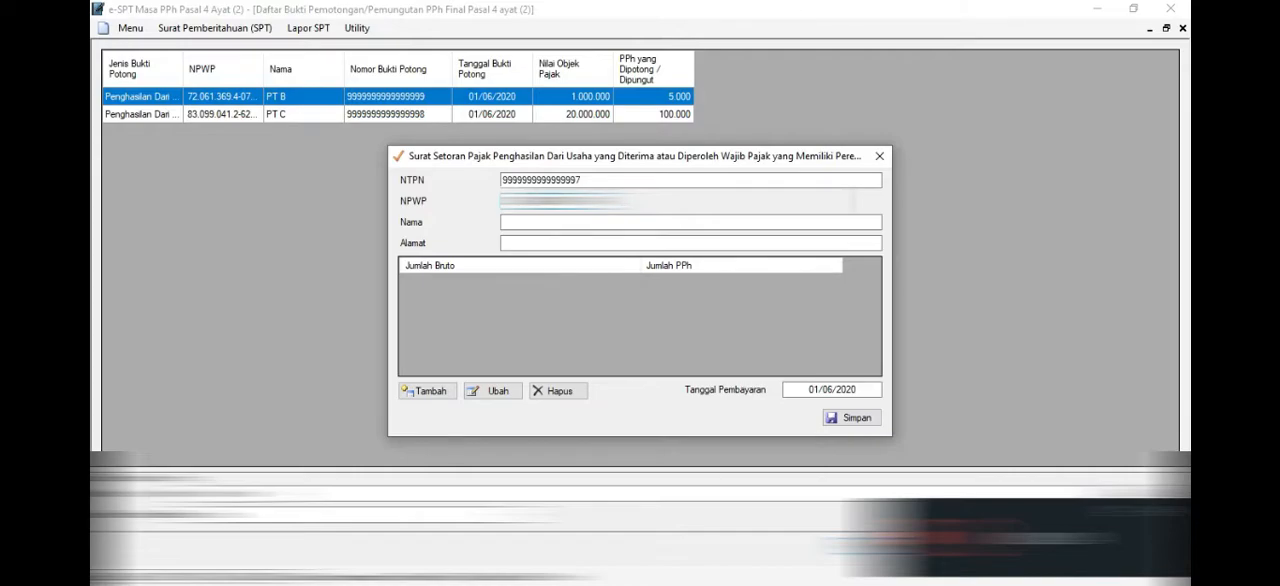
click(504, 222)
text(PT D)
key(Tab)
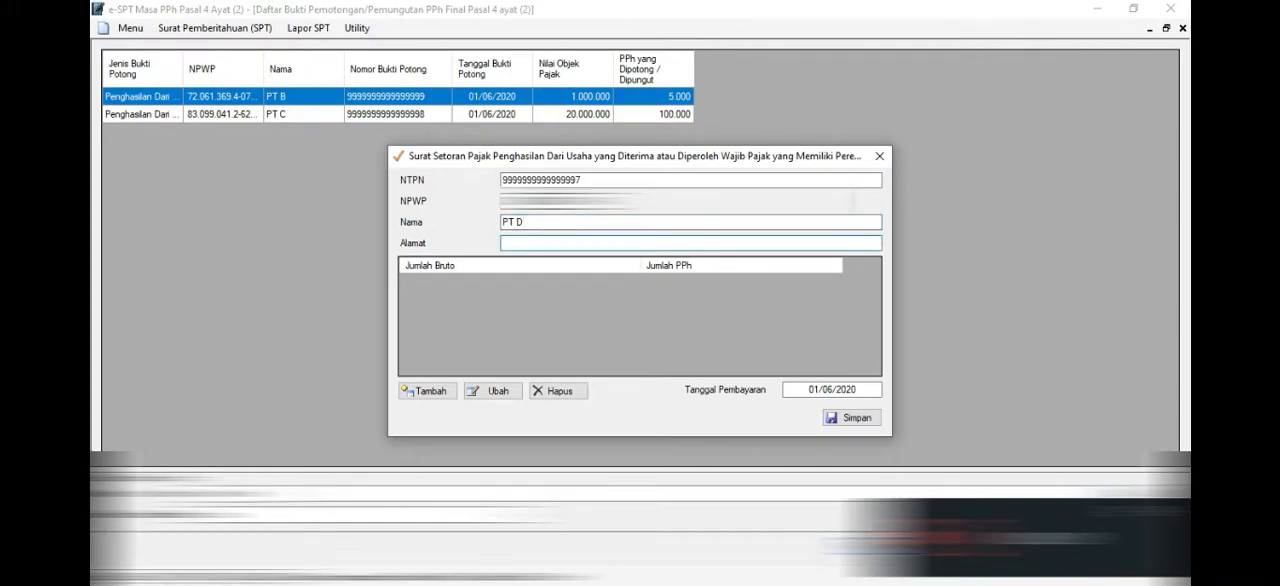
text(SUNTER)
- Add an income detail line with a Jumlah Bruto of 10.000.000 and save the PT D record
click(453, 390)
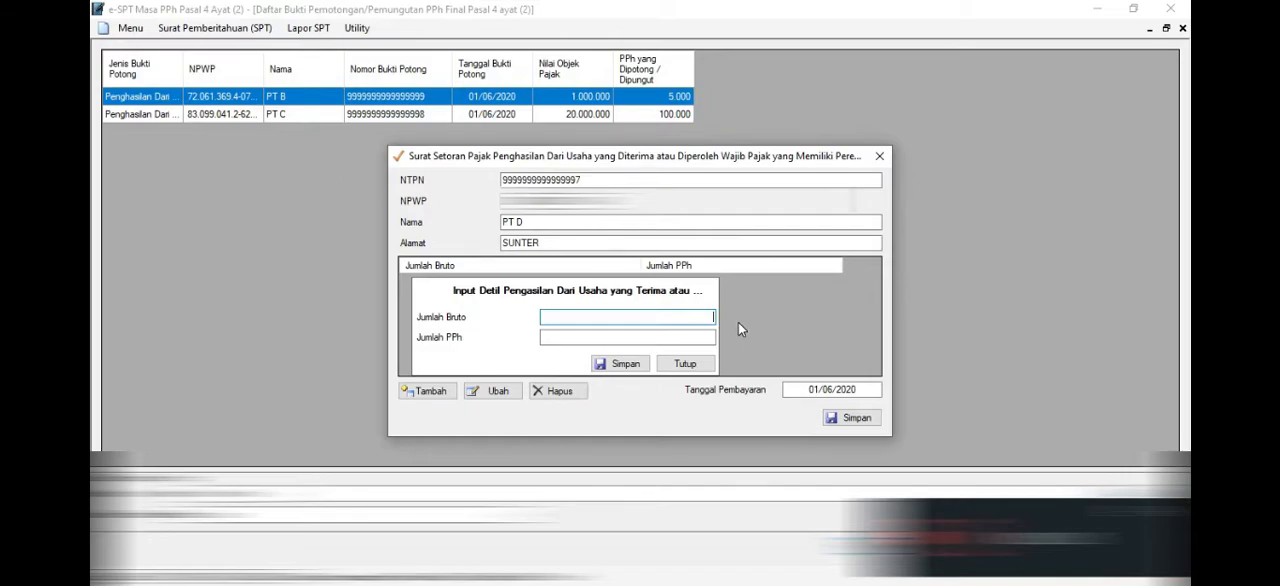
text(1.000.)
text(000000)
key(Tab)
click(692, 338)
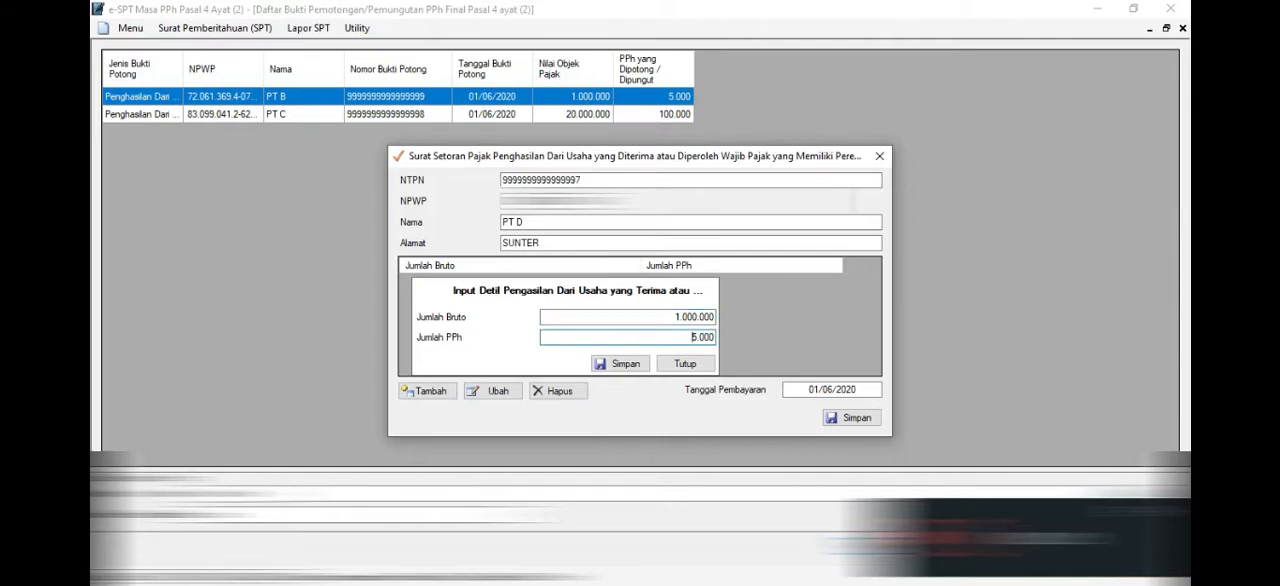
click(710, 316)
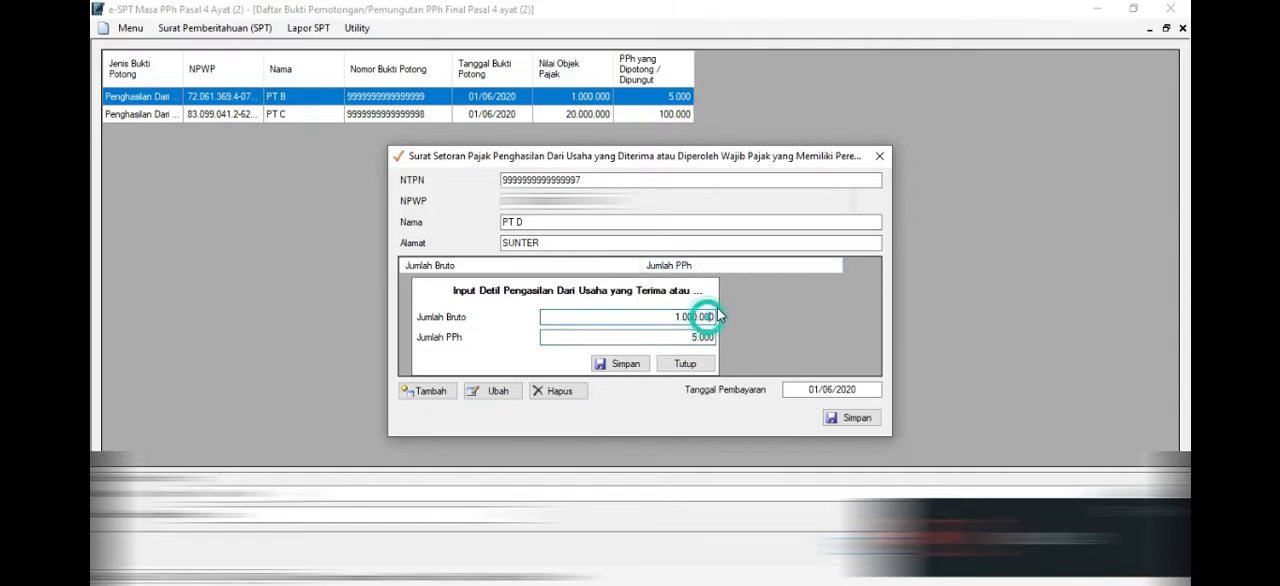
text(00)
key(BackSpace)
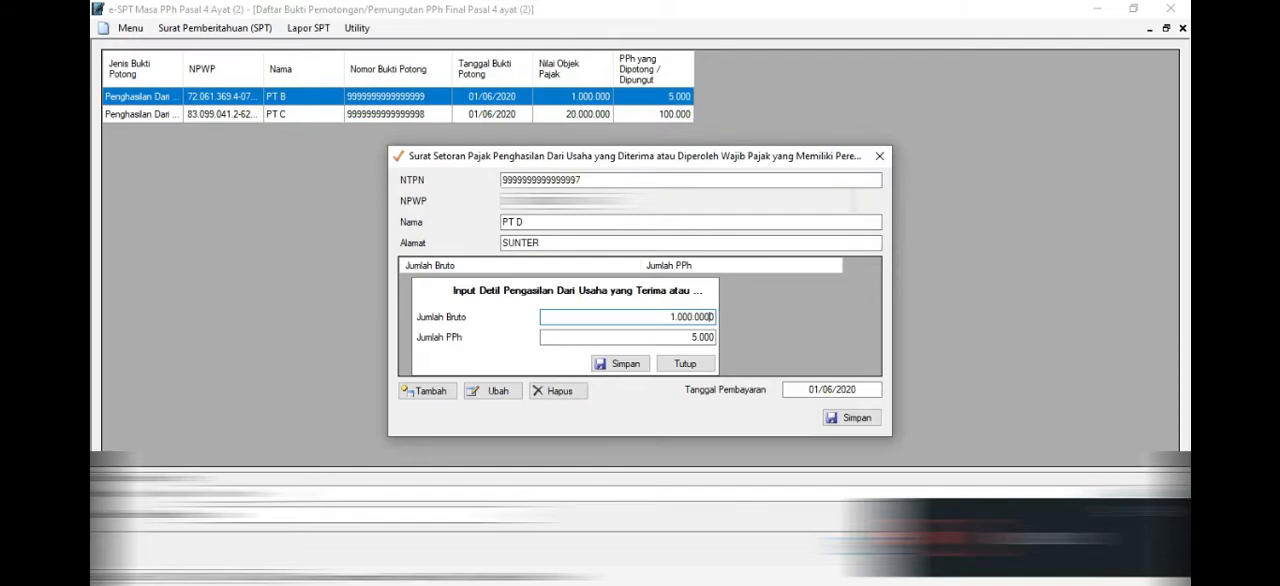
click(657, 329)
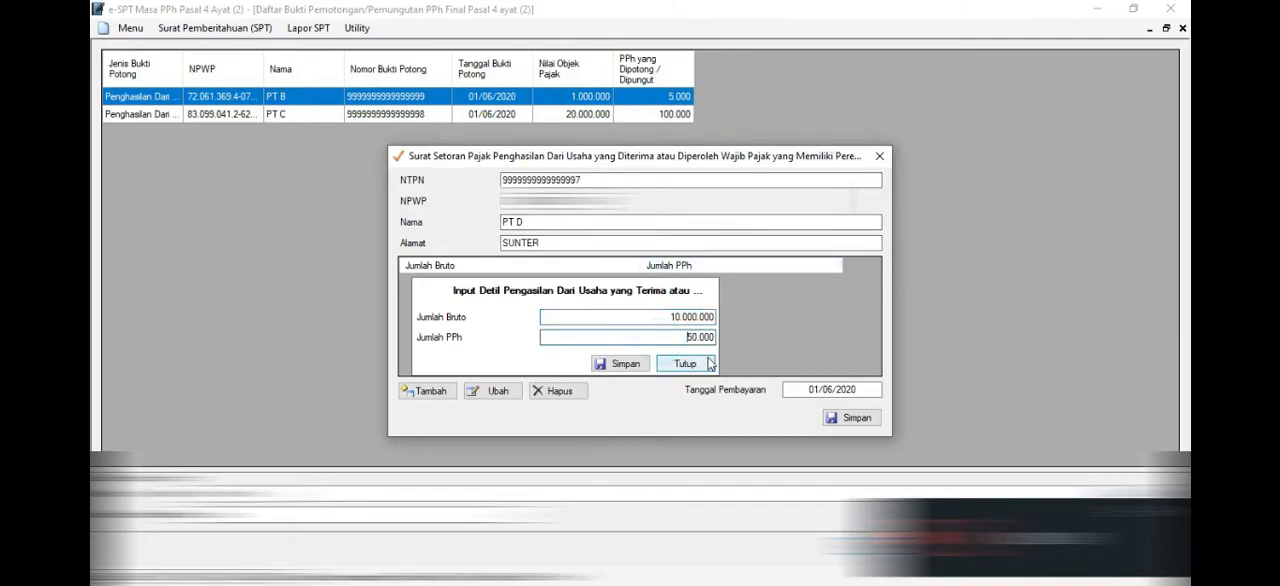
click(625, 364)
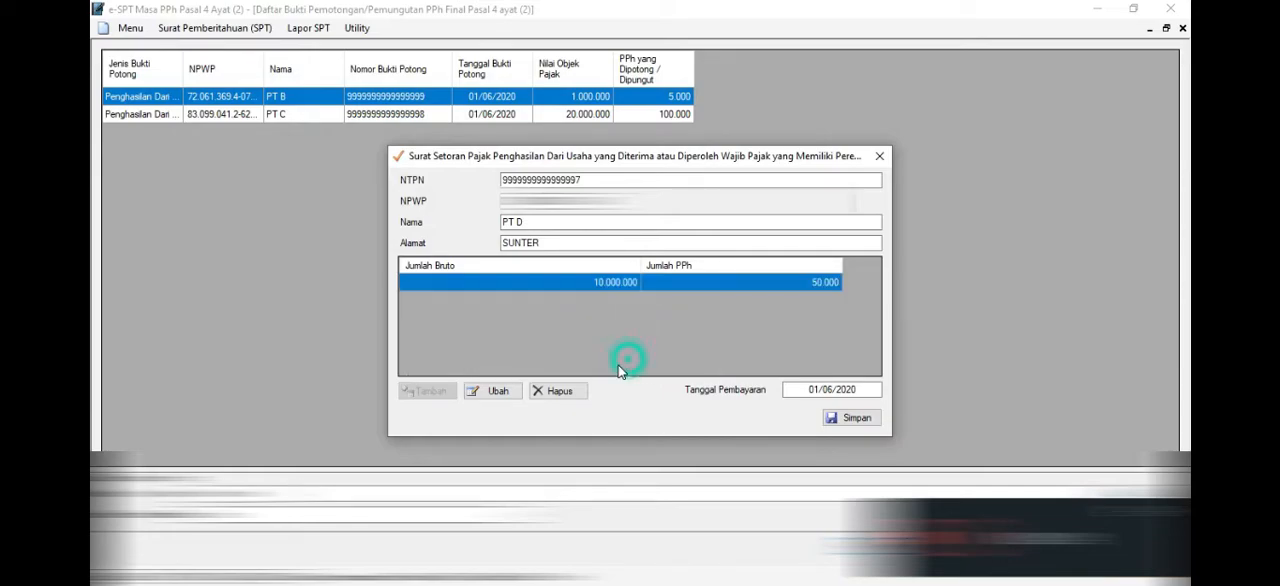
click(870, 425)
click(690, 355)
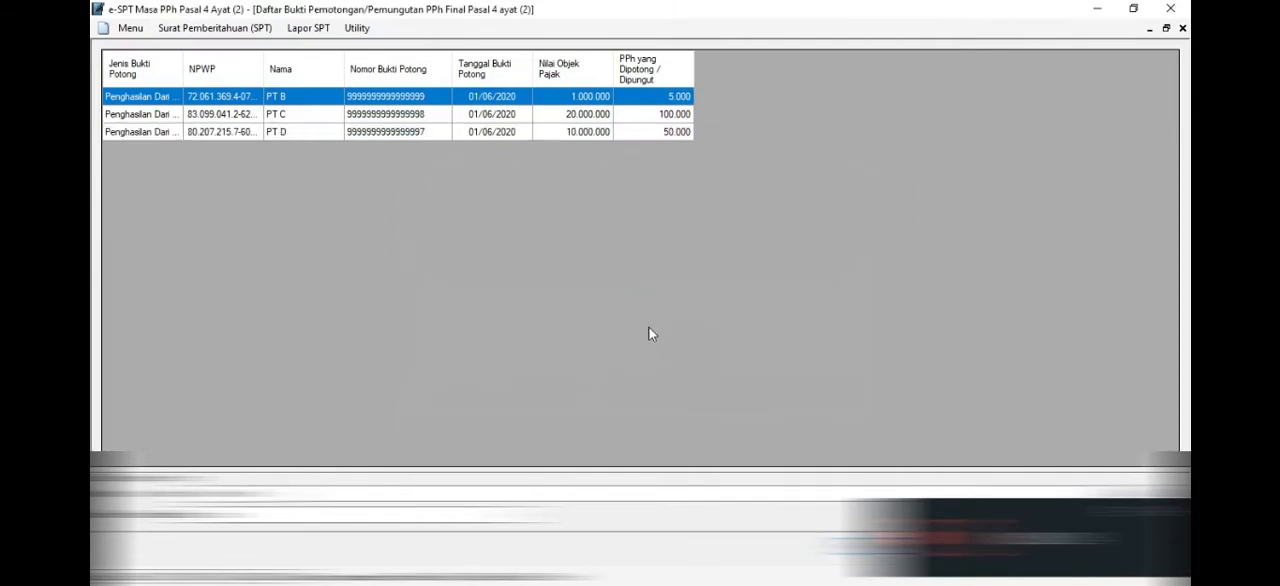
- Review Bagian B Objek Pajak in the Induk PPh Pasal 4 Ayat (2) print preview and close the preview
drag(422, 96, 415, 145)
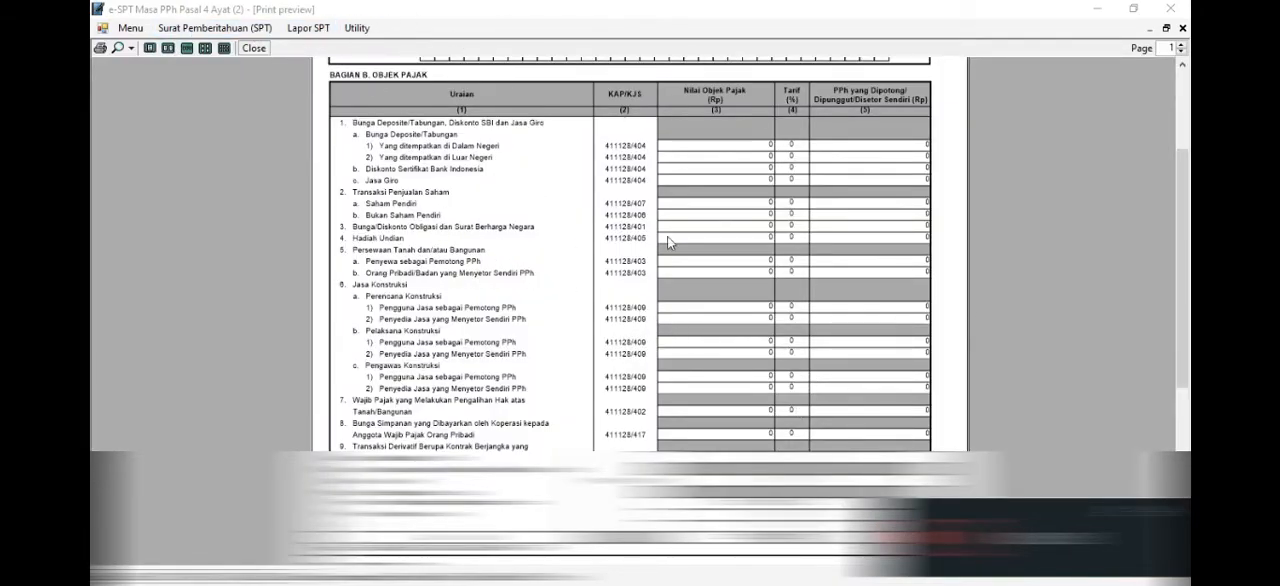
scroll(640, 300, down, 2)
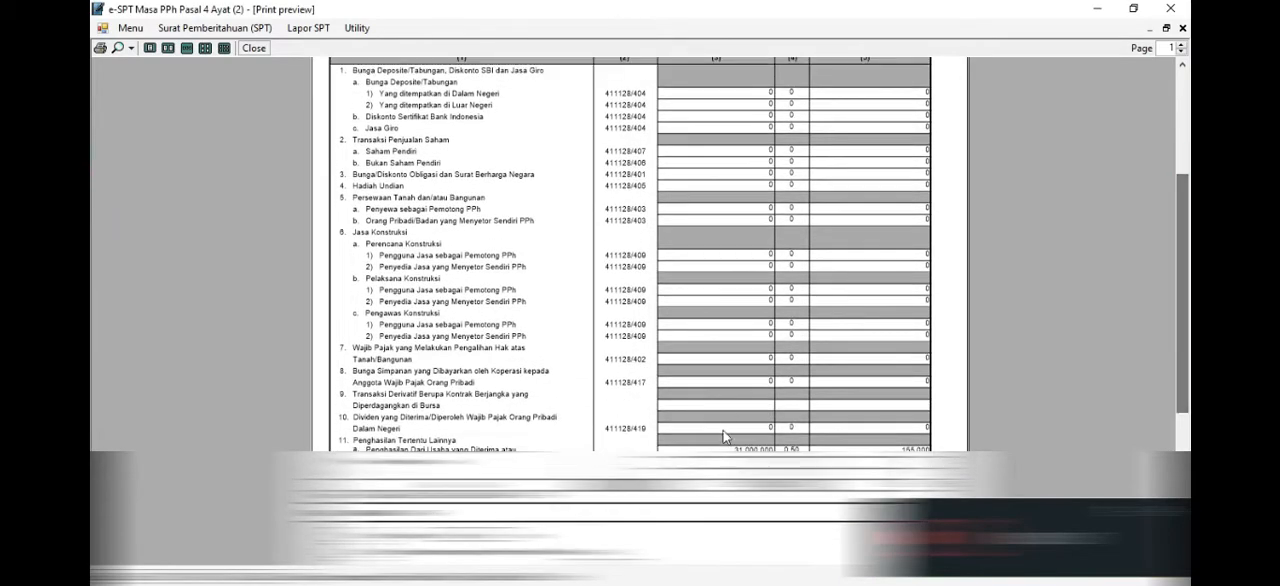
click(1182, 28)
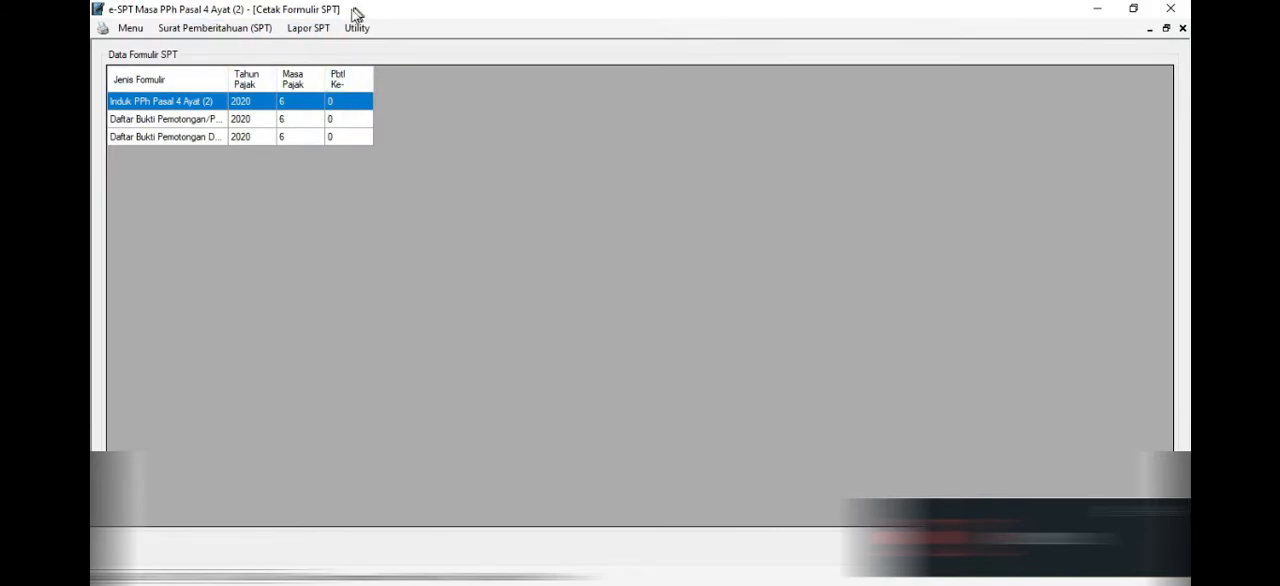
click(310, 27)
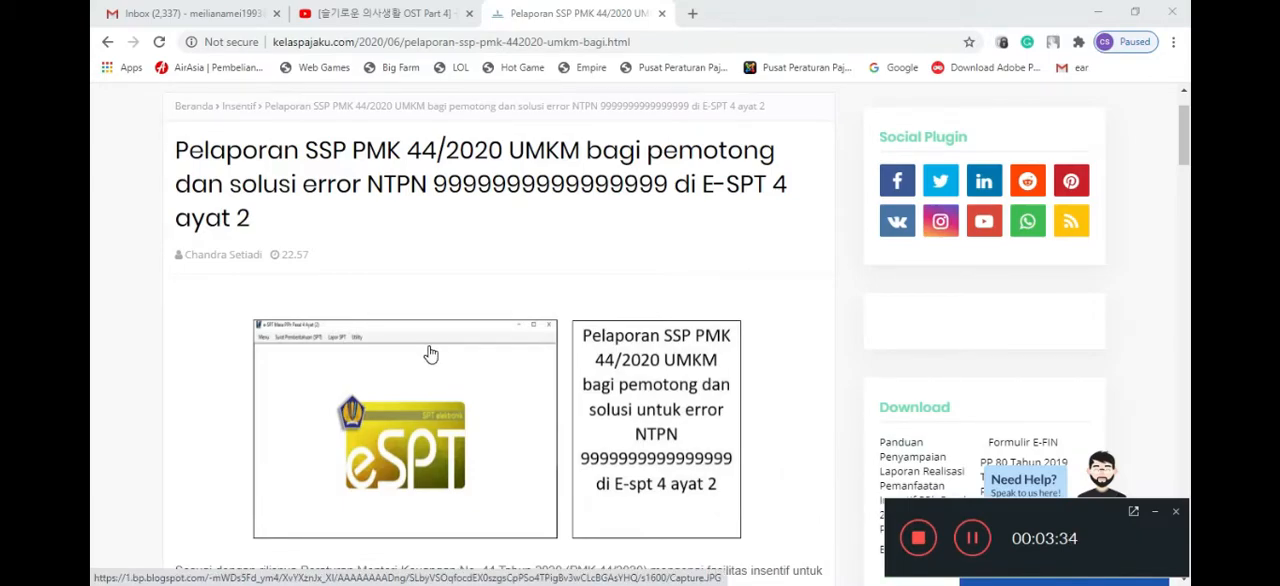
- Review the Kelas Pajaku article on reporting SSP PMK 44/2020, covering the Suket example, SSP form, SE 29/2020 rules and NTPN solution
scroll(435, 365, down, 9)
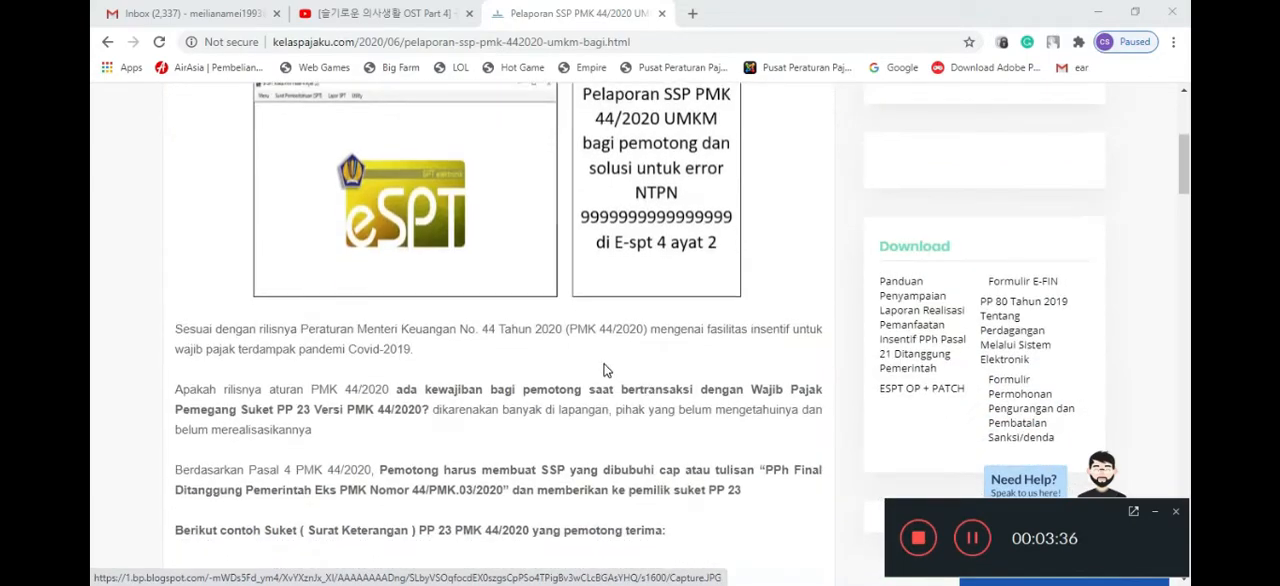
scroll(435, 385, down, 1)
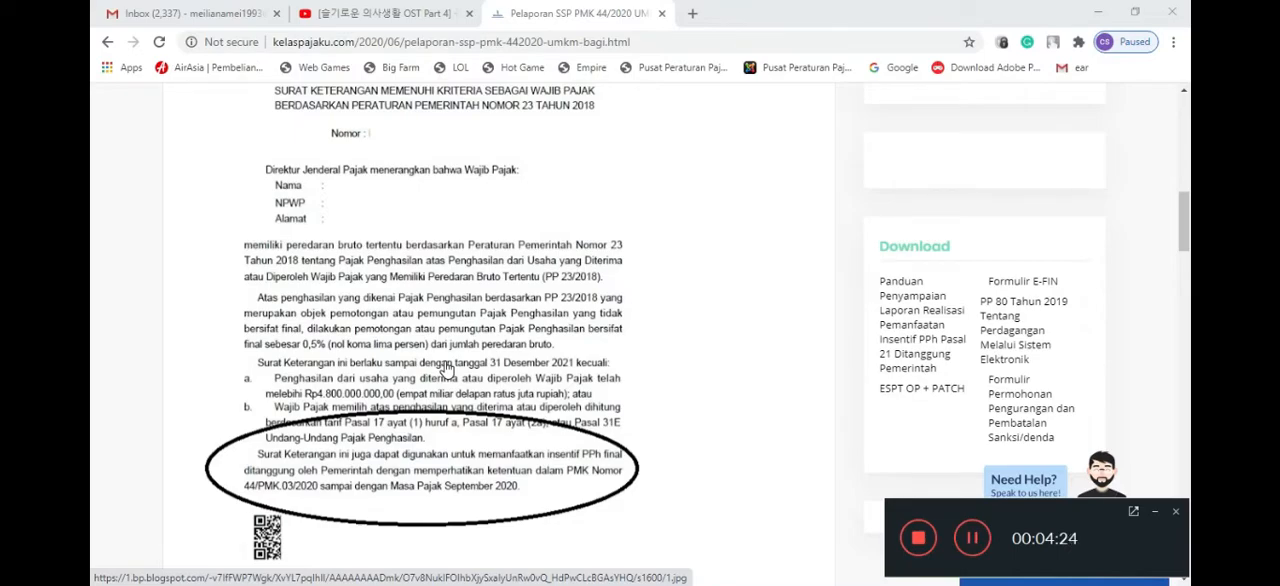
scroll(447, 370, down, 8)
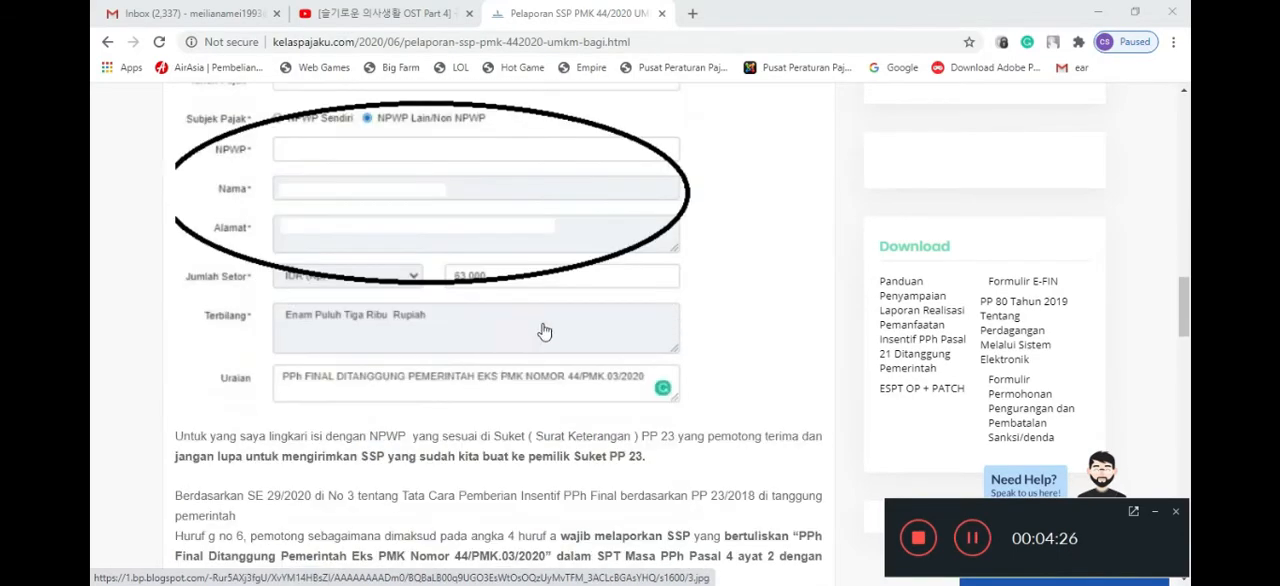
scroll(534, 306, up, 3)
scroll(540, 314, down, 3)
scroll(537, 375, down, 3)
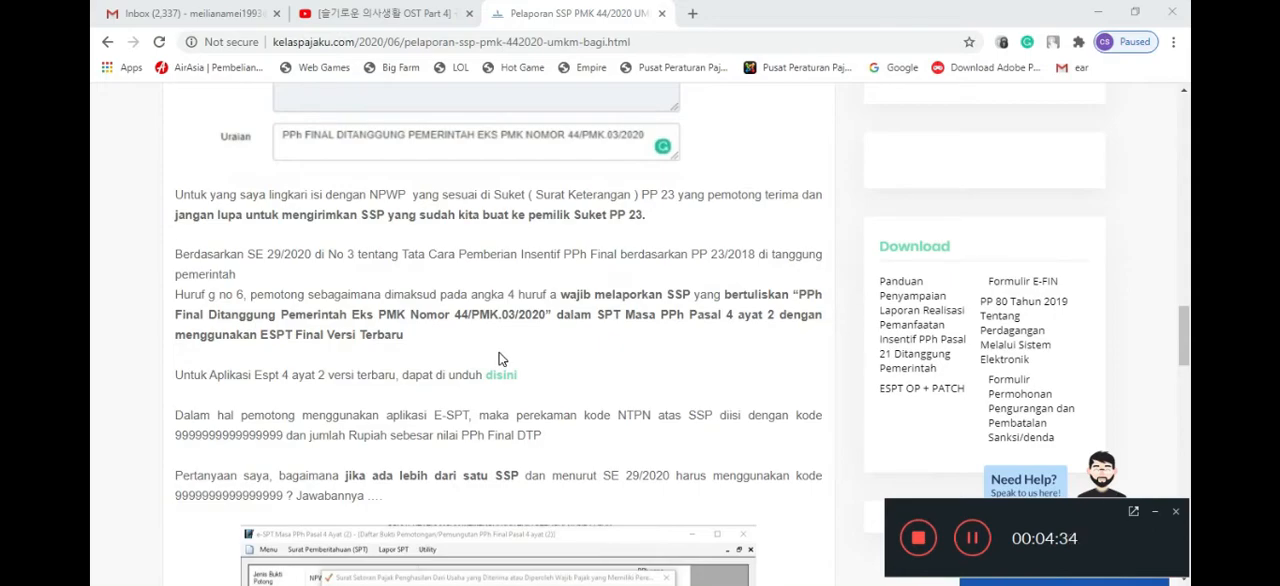
scroll(510, 357, down, 1)
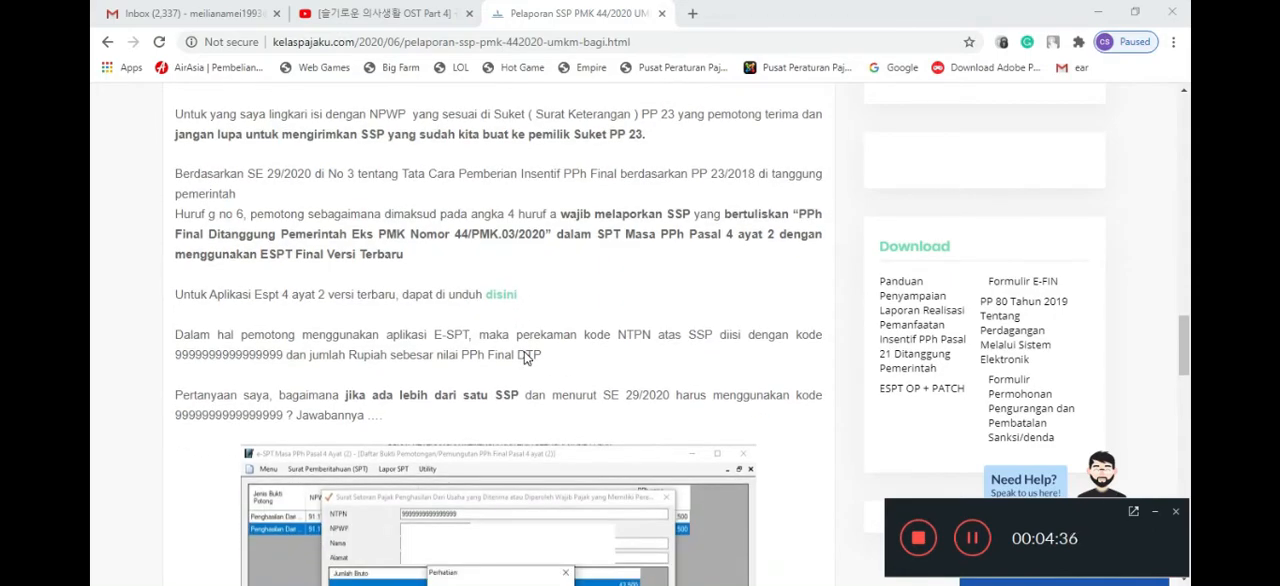
scroll(524, 357, up, 6)
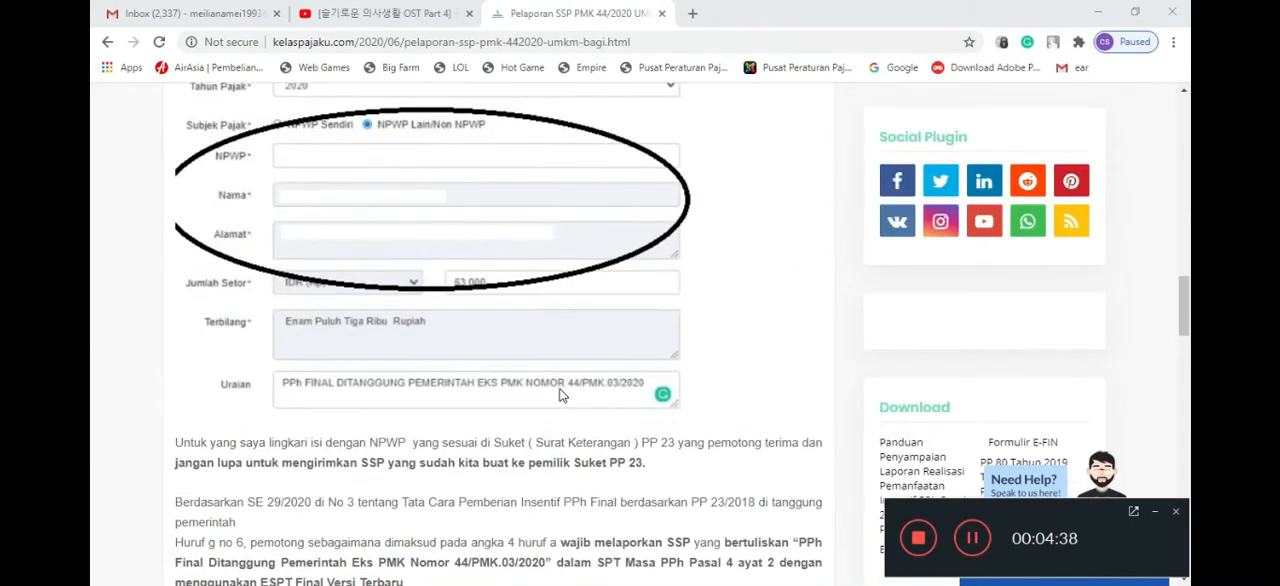
scroll(558, 374, up, 4)
scroll(590, 405, down, 8)
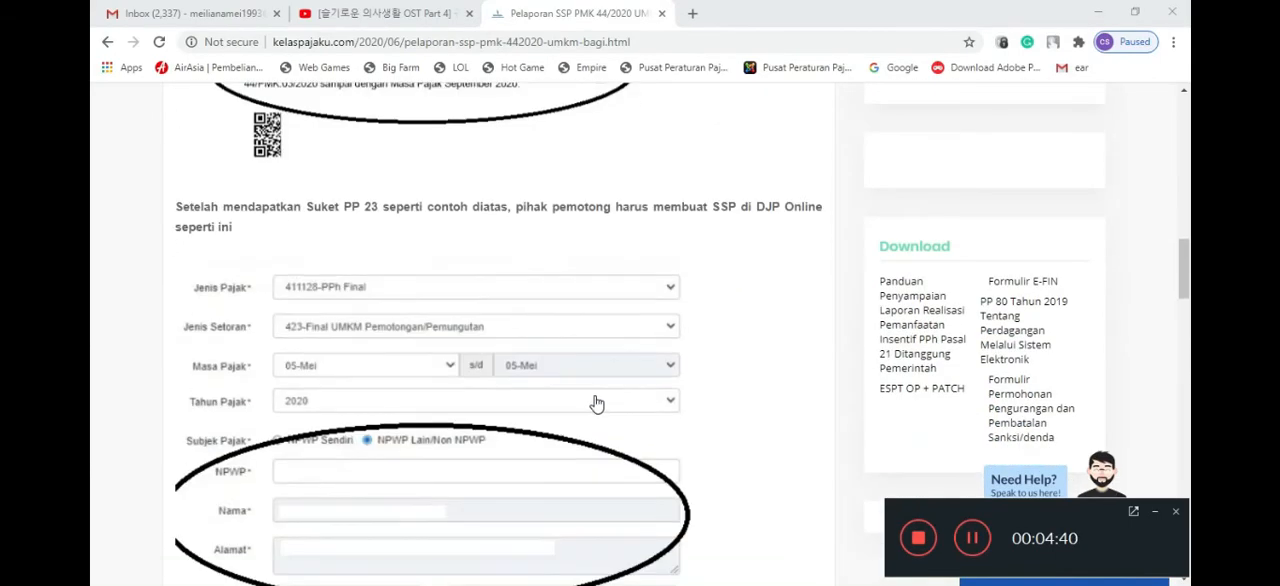
scroll(575, 393, down, 8)
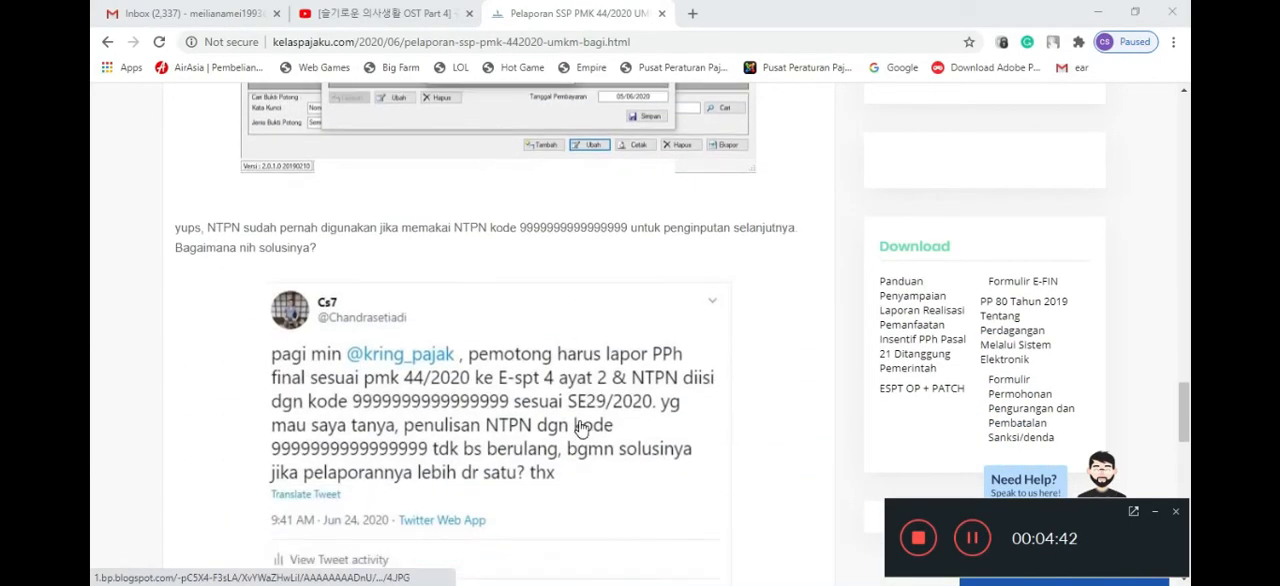
scroll(575, 420, down, 4)
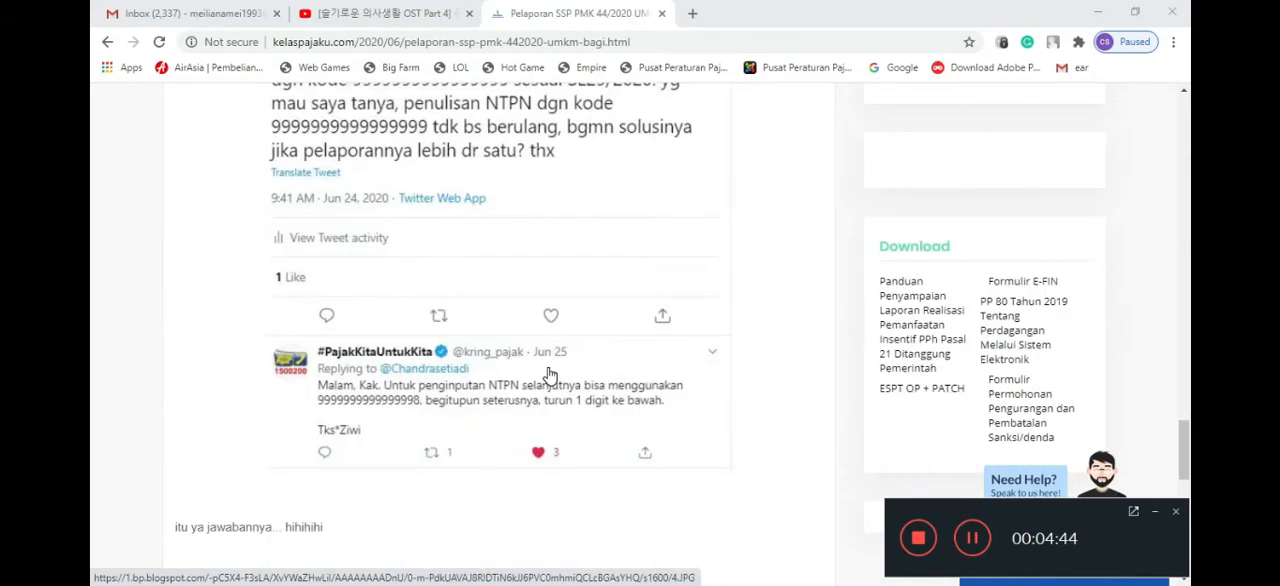
scroll(553, 378, up, 2)
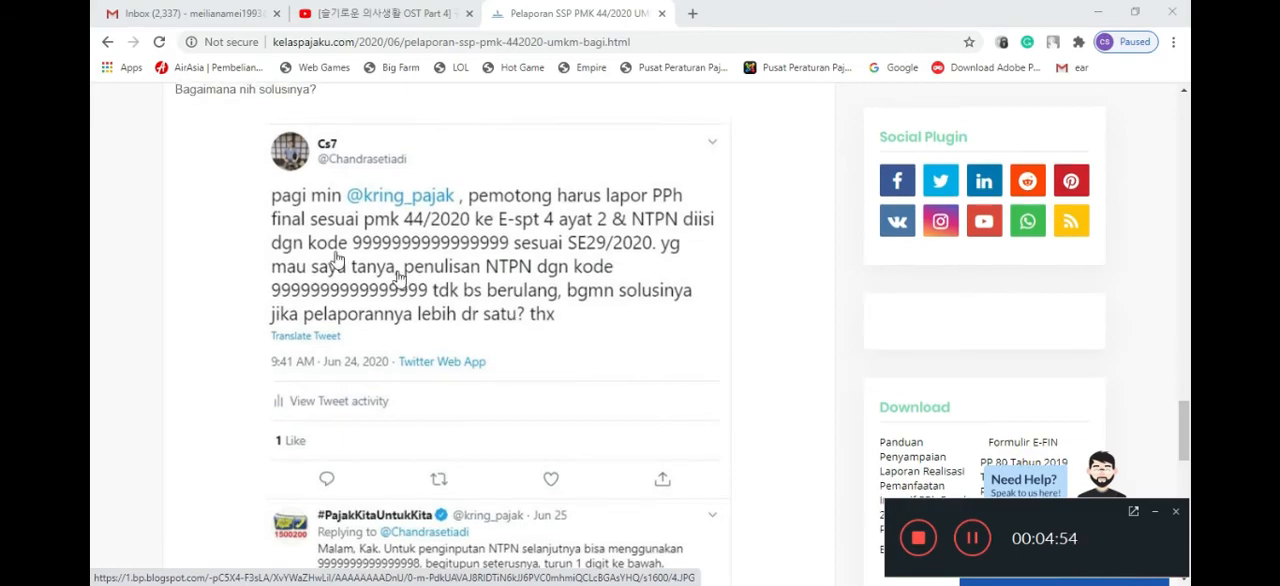
scroll(300, 320, up, 15)
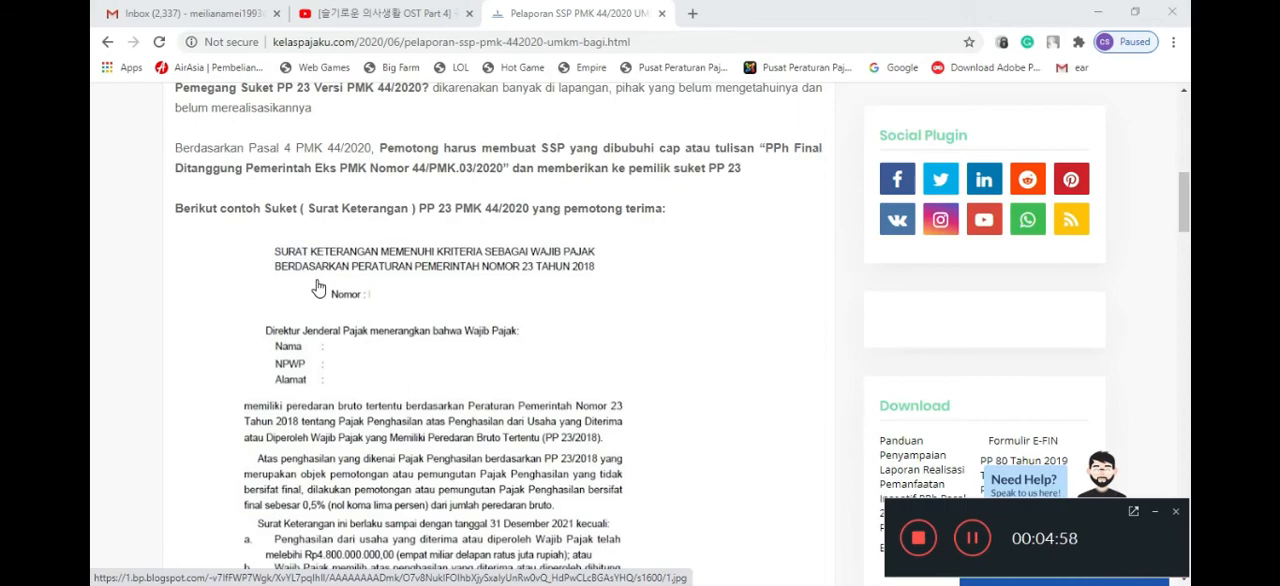
scroll(317, 288, up, 6)
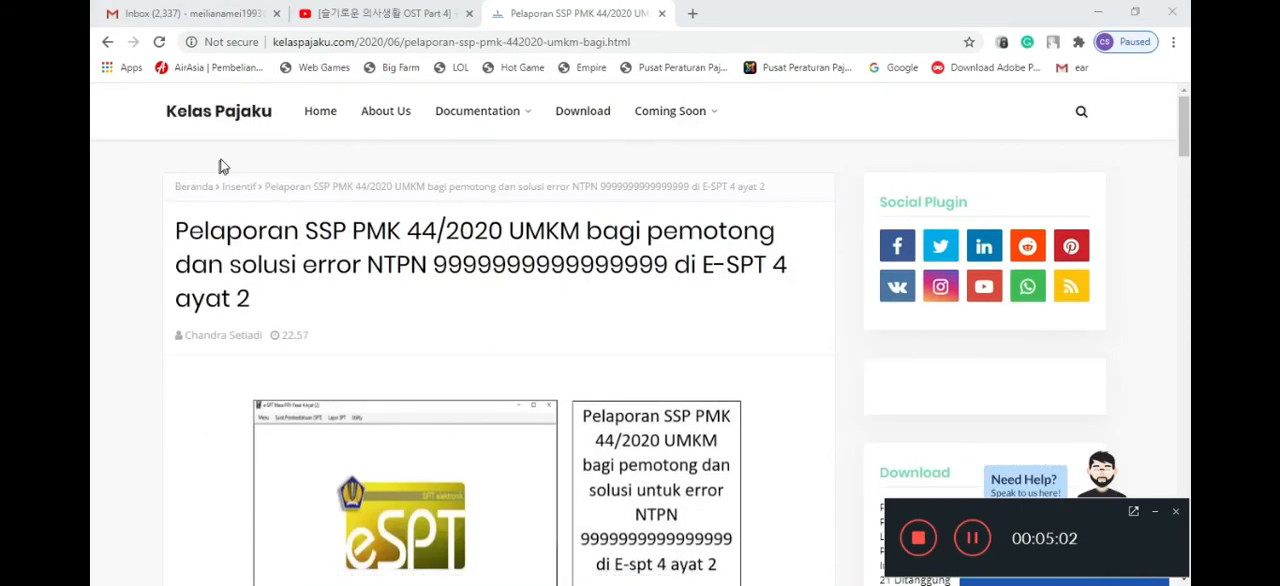
- Open the Kelas Pajaku home page and look through its posts
click(228, 111)
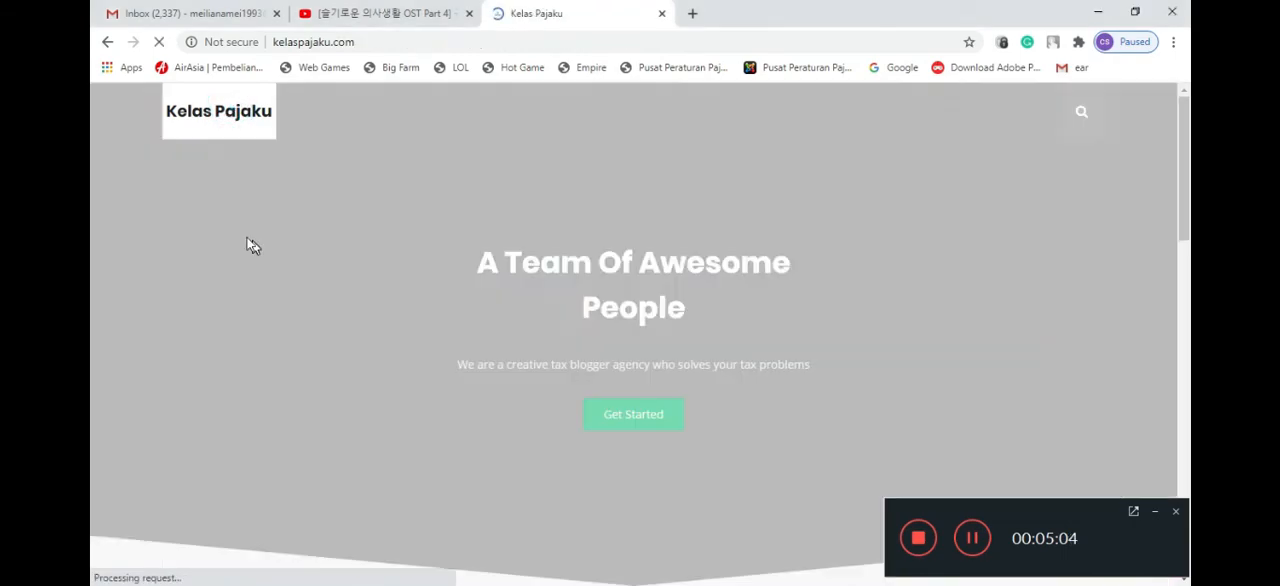
scroll(511, 400, down, 5)
scroll(598, 408, down, 5)
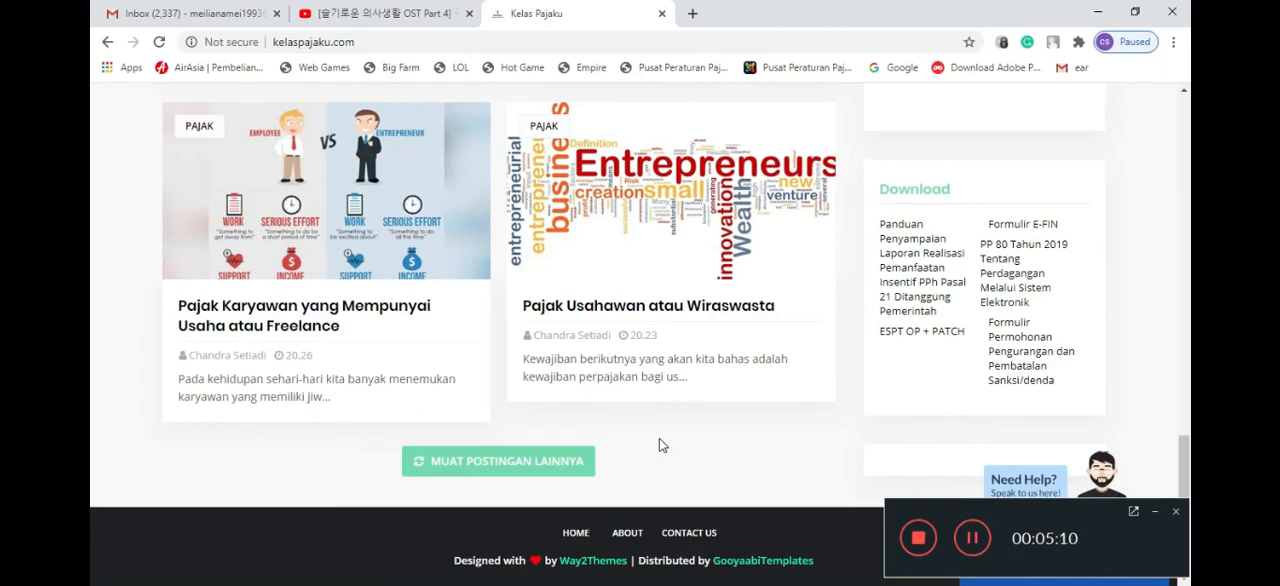
scroll(632, 333, up, 4)
scroll(632, 333, up, 10)
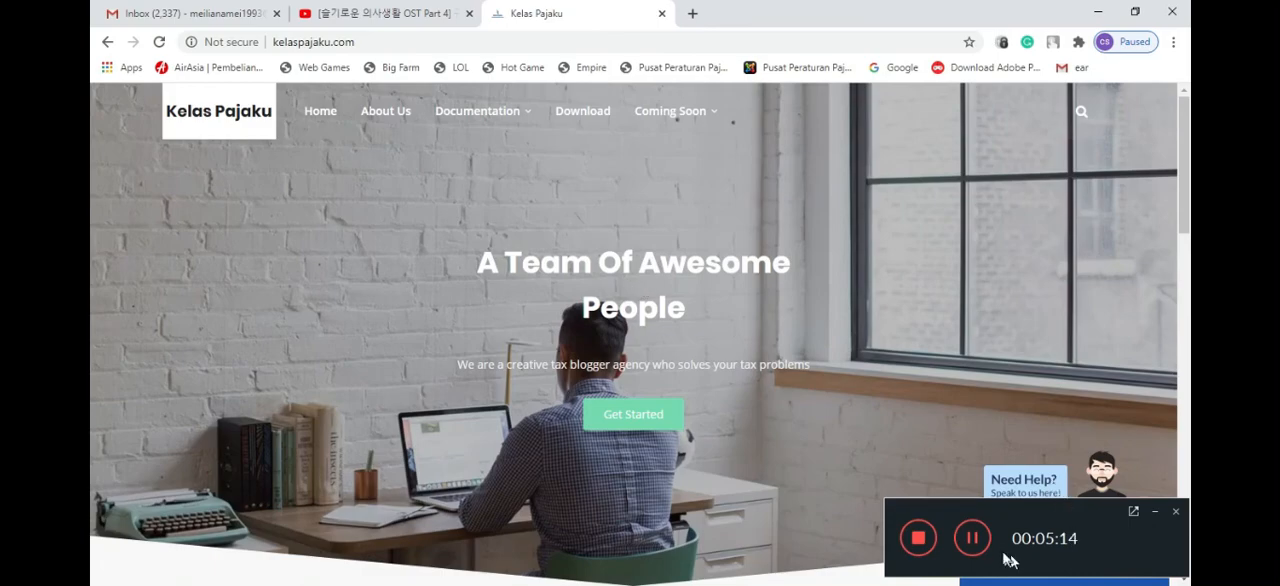
click(970, 540)
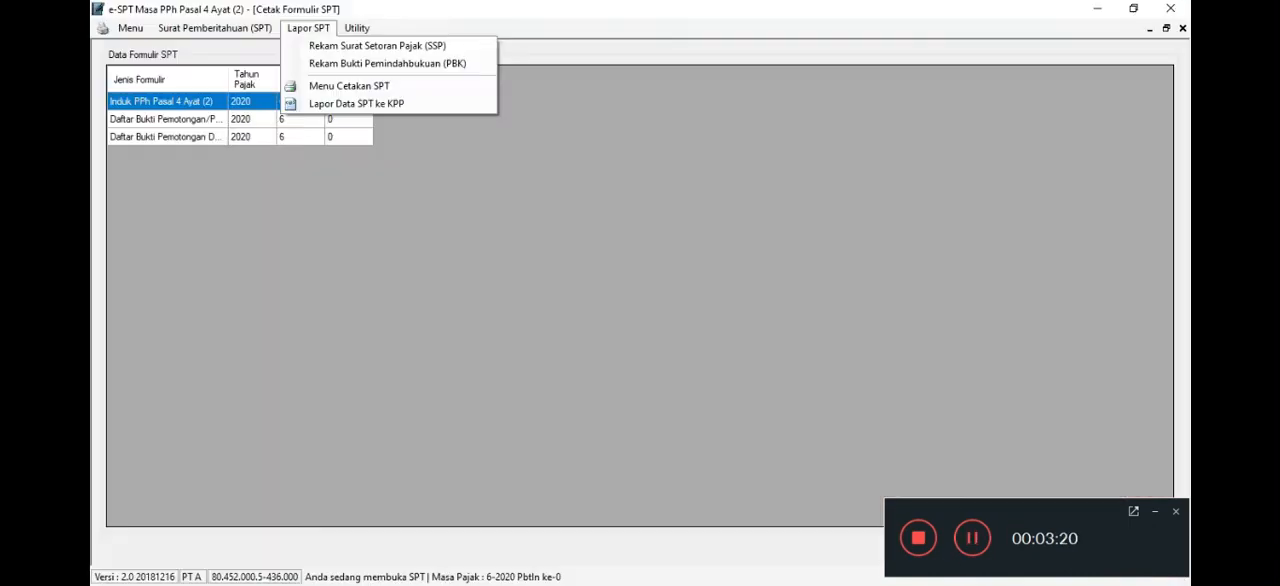